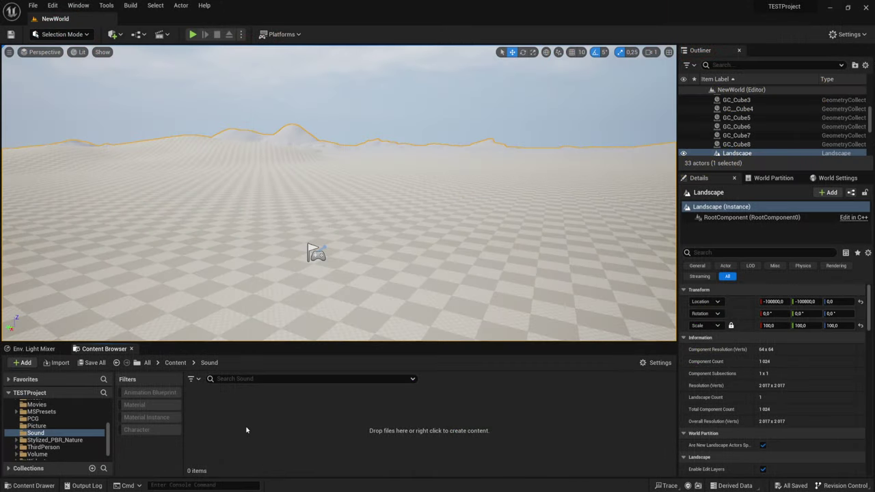
Browse the asset creation categories in the Sound folder, then dismiss the menu
right_click(270, 396)
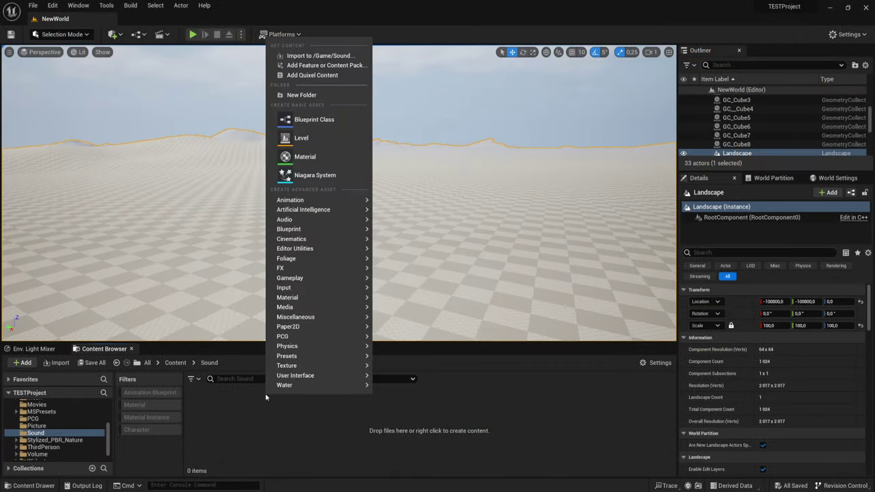
mouse_move(311, 221)
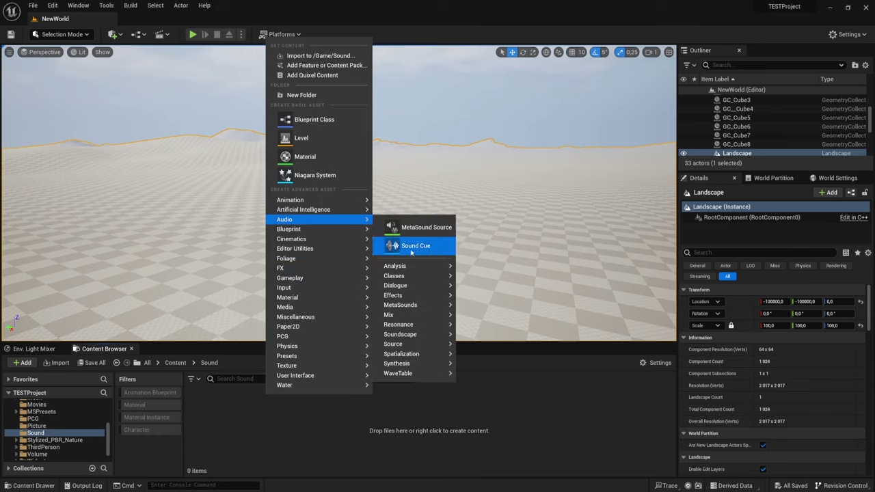
mouse_move(294, 385)
click(302, 418)
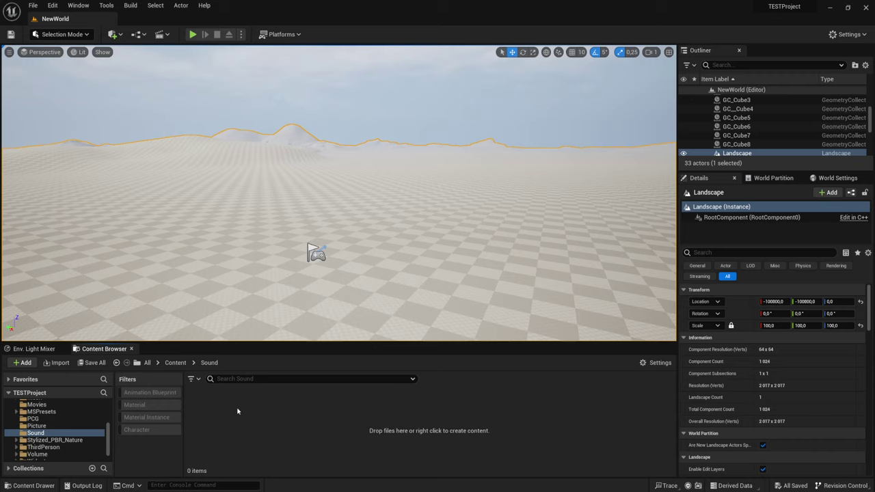
Reopen the asset creation menu, then bring up the Edit menu on the menu bar
right_click(233, 409)
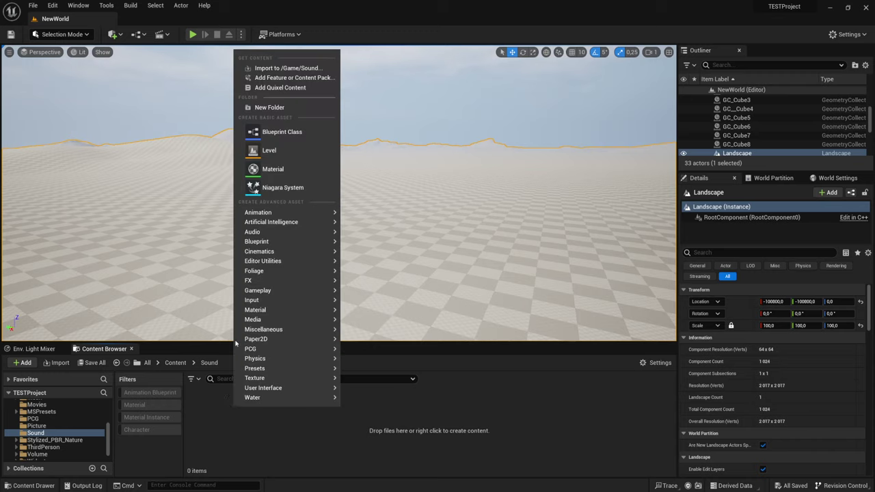
mouse_move(278, 237)
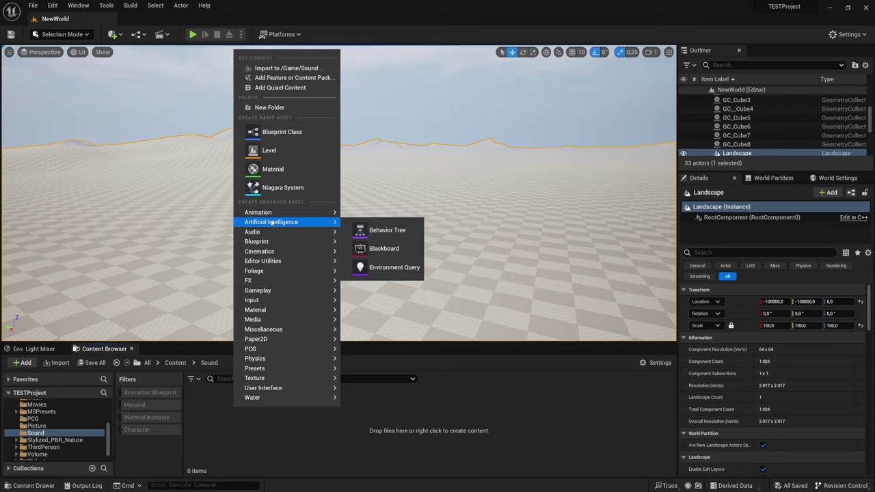
click(52, 5)
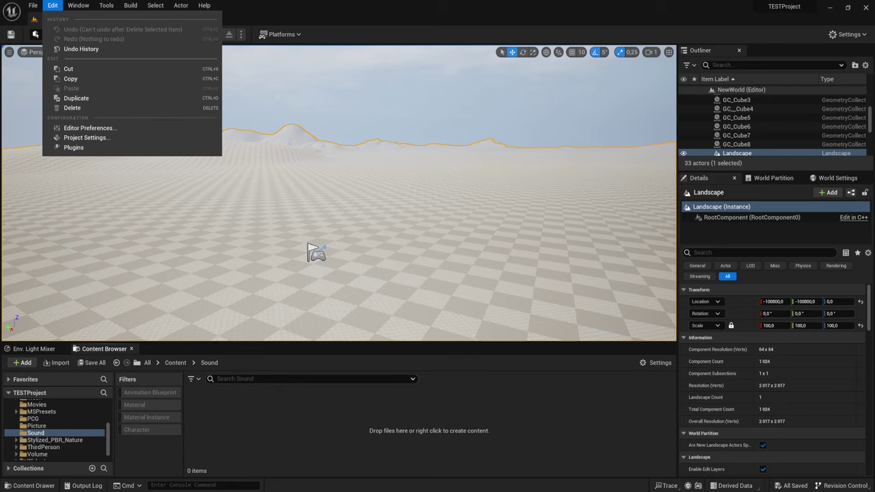
Search the Plugins browser for 'meta' to confirm MetaSound is enabled, then close it
click(74, 148)
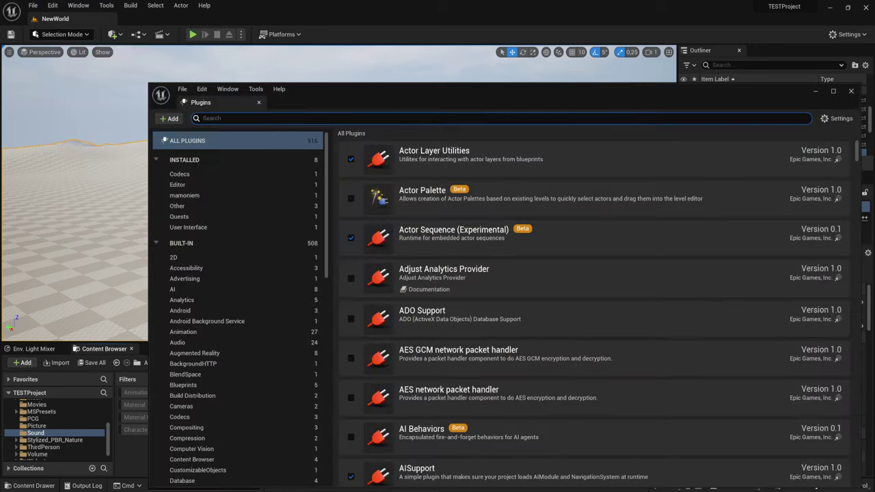
drag(333, 92, 256, 58)
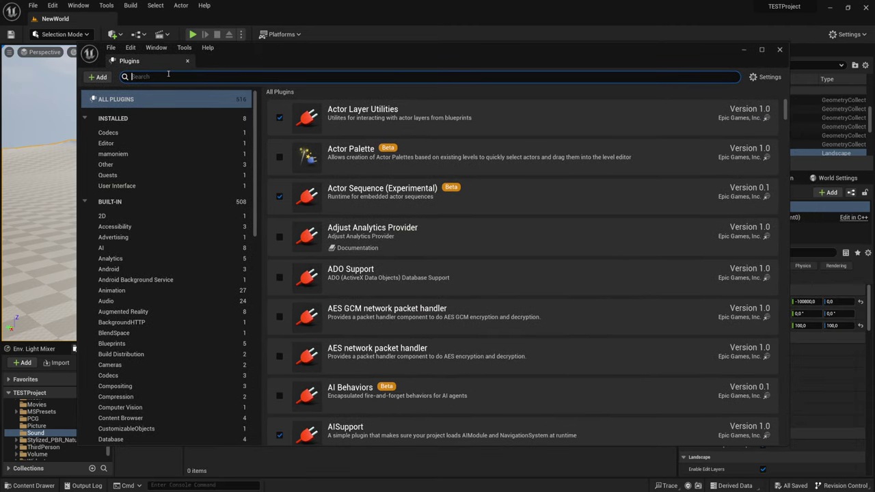
text(meta)
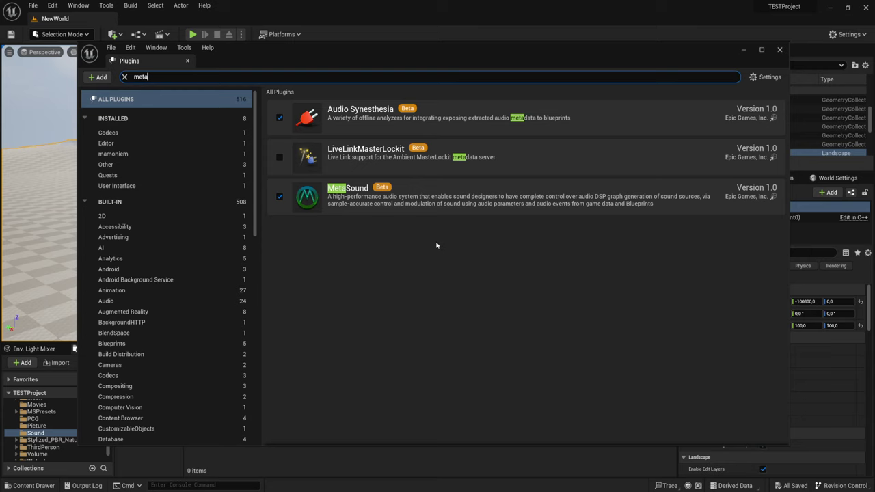
click(780, 49)
Create a new MetaSound Source asset from the Audio category in the Sound folder
right_click(257, 418)
mouse_move(299, 246)
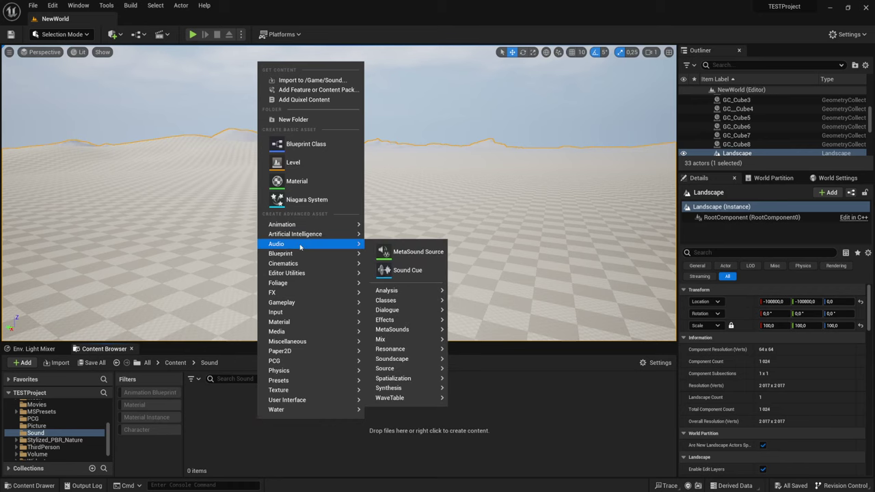
mouse_move(304, 292)
click(412, 253)
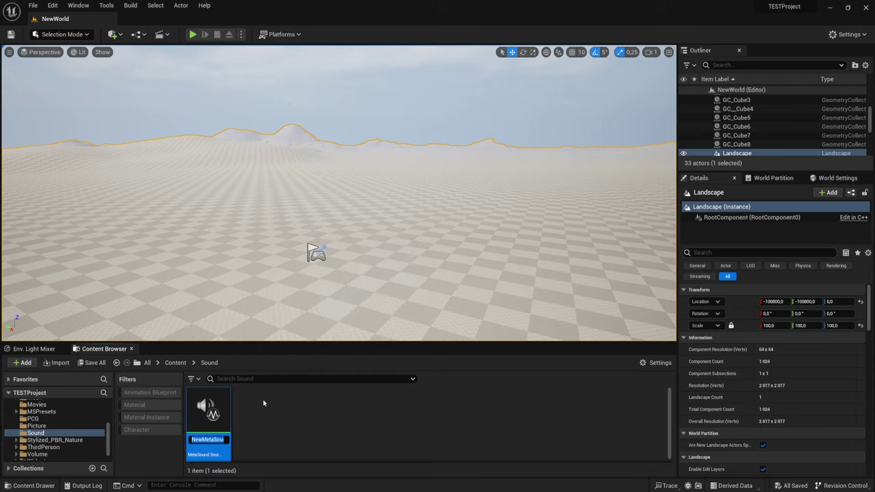
Rename the new asset to MetaSoundSource and confirm the name
key(Return)
key(Delete)
key(Delete)
key(Delete)
key(Delete)
key(Delete)
text(M)
key(Return)
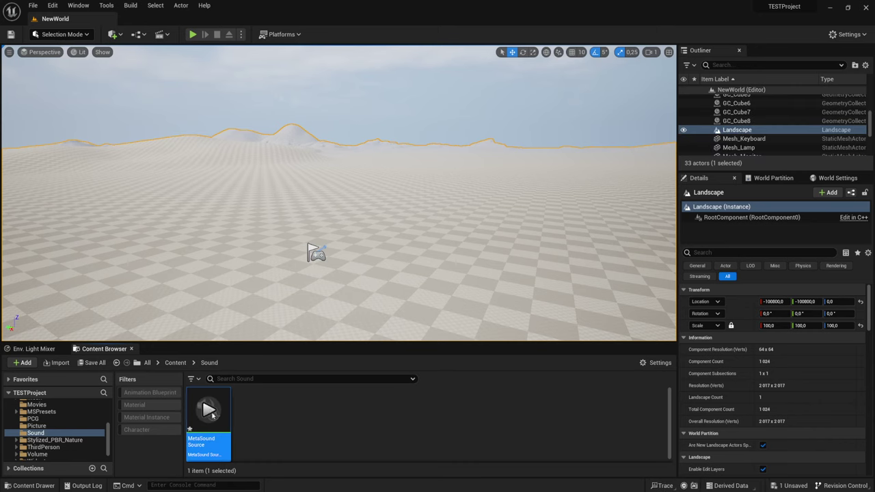
Open MetaSoundSource's graph and line up the On Play input with the Out Mono and On Finished outputs
double_click(212, 445)
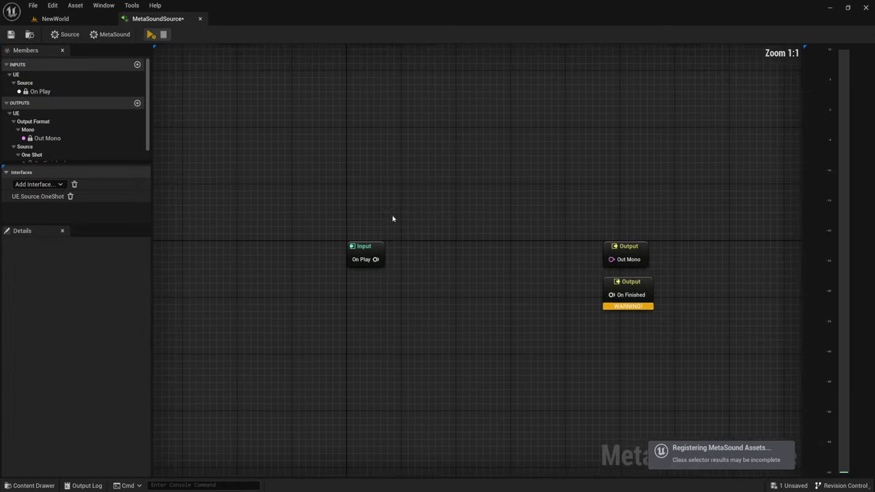
right_drag(399, 303, 361, 230)
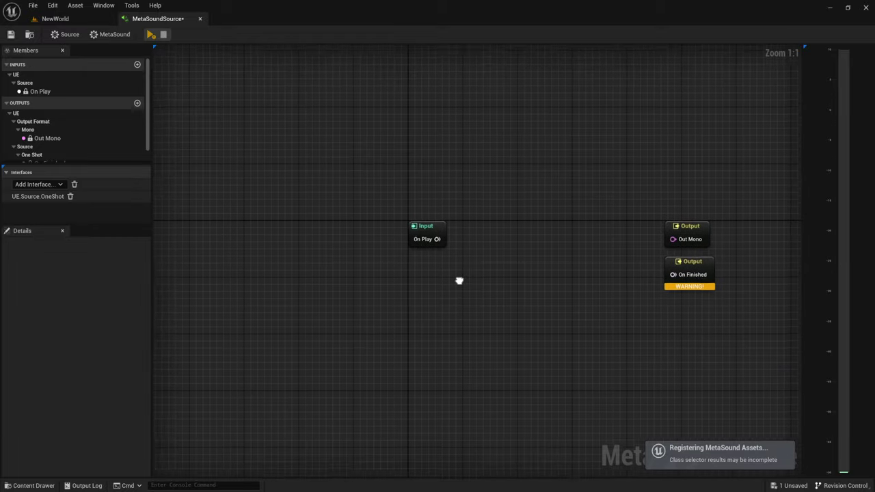
mouse_move(278, 240)
mouse_down()
mouse_move(345, 153)
mouse_move(287, 185)
mouse_move(266, 177)
mouse_up()
right_drag(444, 221, 379, 236)
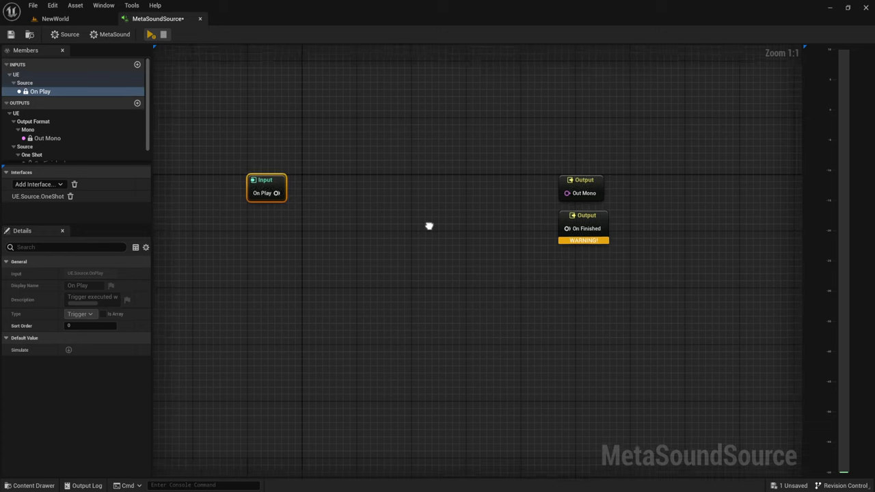
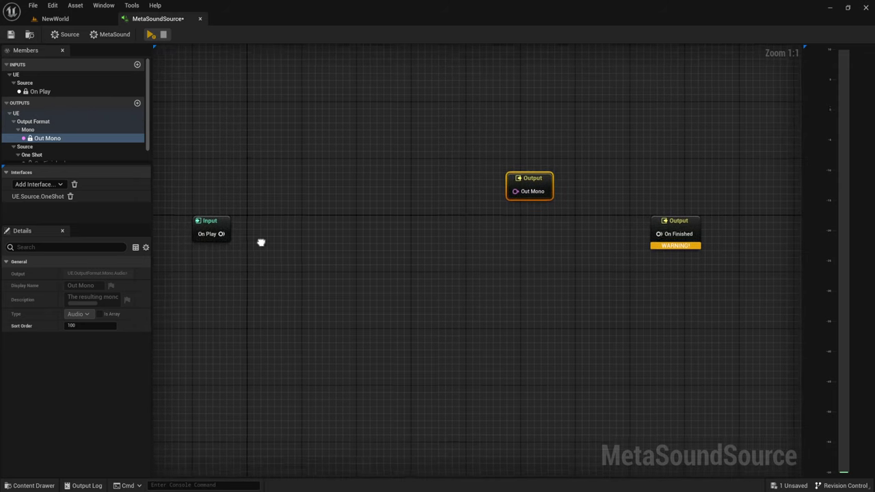
Move the Out Mono output up-right and the On Finished output down below it
right_drag(291, 184, 349, 183)
drag(592, 179, 606, 165)
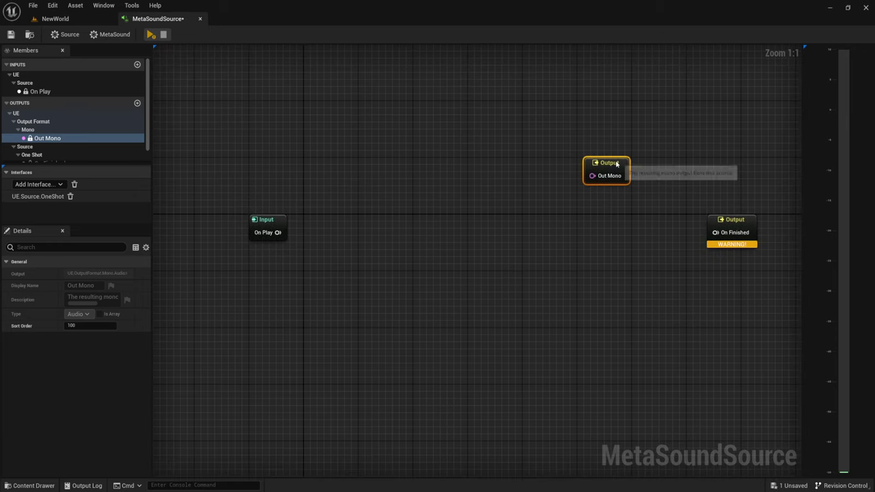
drag(744, 219, 609, 276)
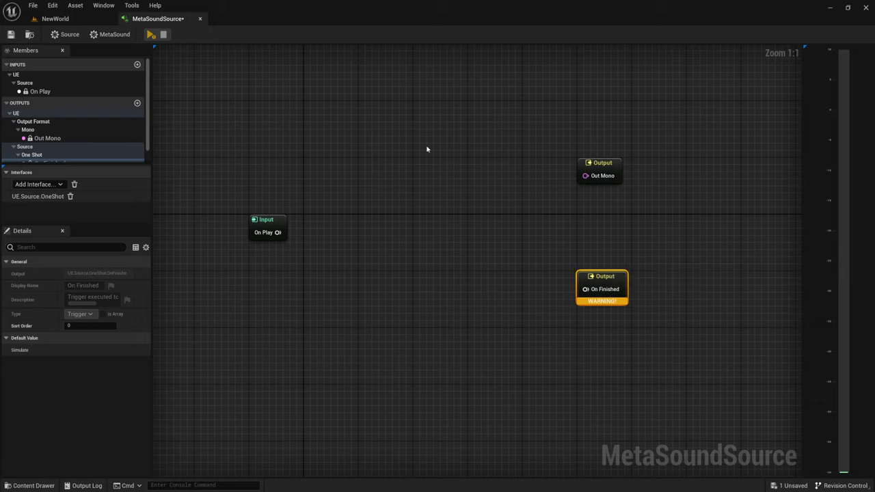
Inspect the available options in the MetaSound's Output Format dropdown
click(111, 34)
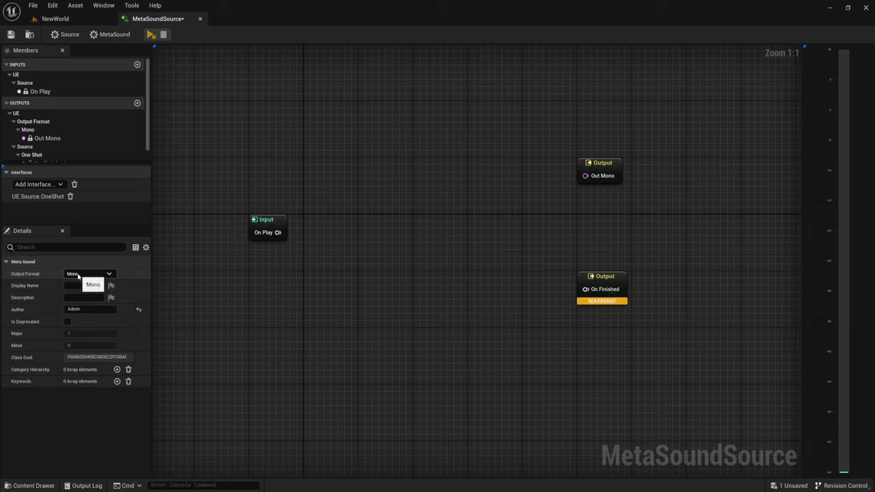
click(85, 276)
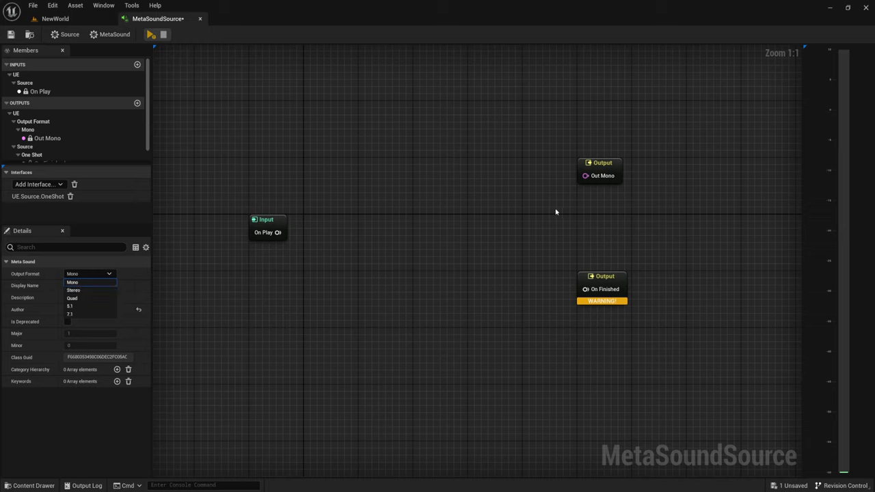
drag(556, 212, 644, 146)
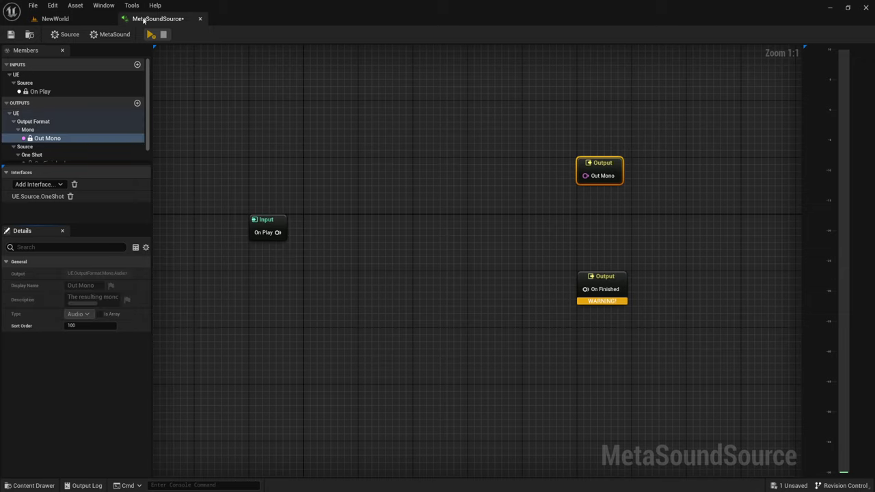
Set the Output Format to Stereo and stack Out Right under Out Left
click(111, 35)
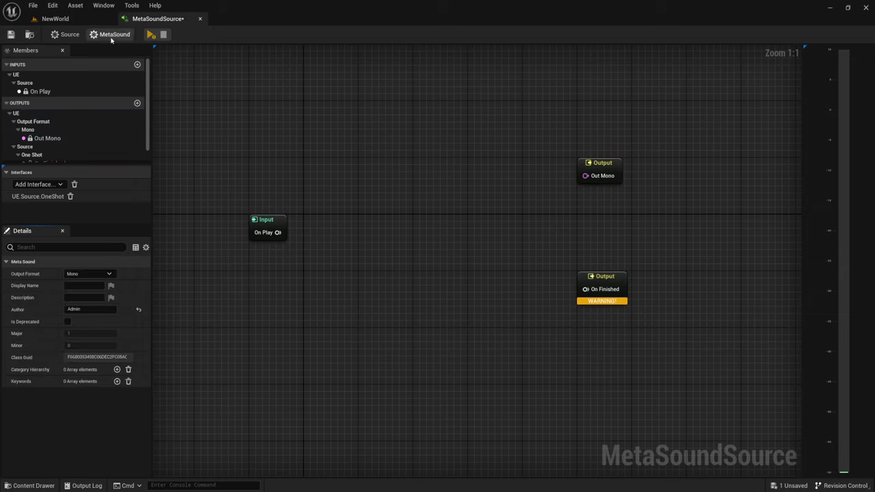
click(104, 274)
click(80, 291)
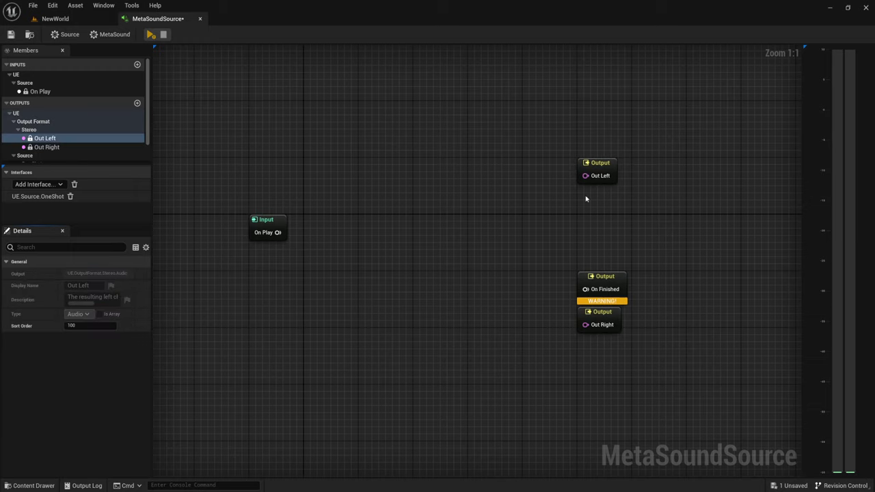
drag(593, 319, 592, 196)
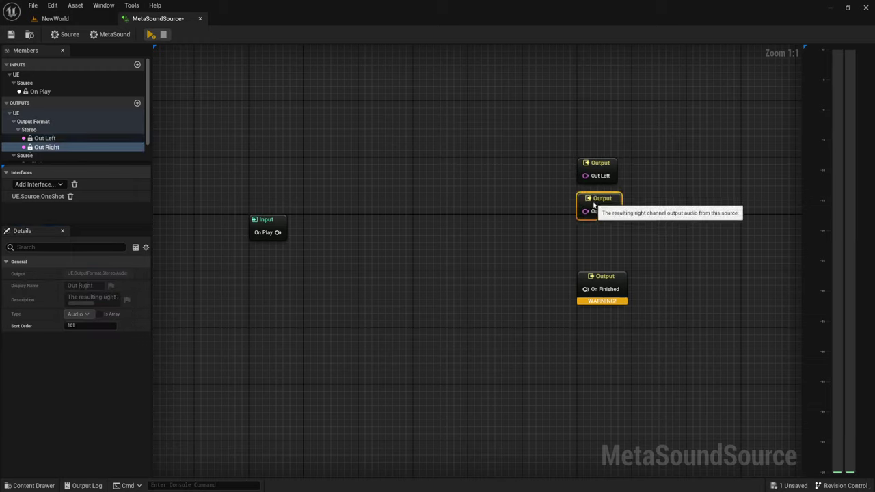
drag(564, 125, 634, 233)
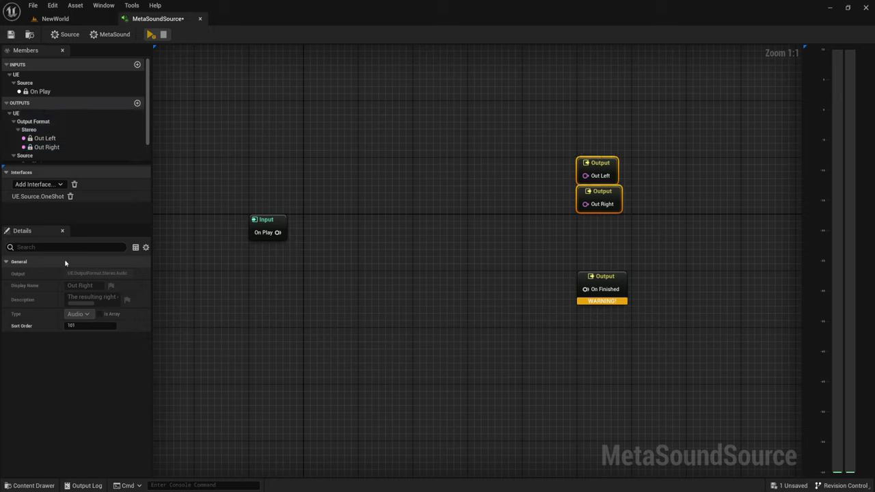
Switch the MetaSound Output Format to 7.1
click(111, 35)
click(102, 274)
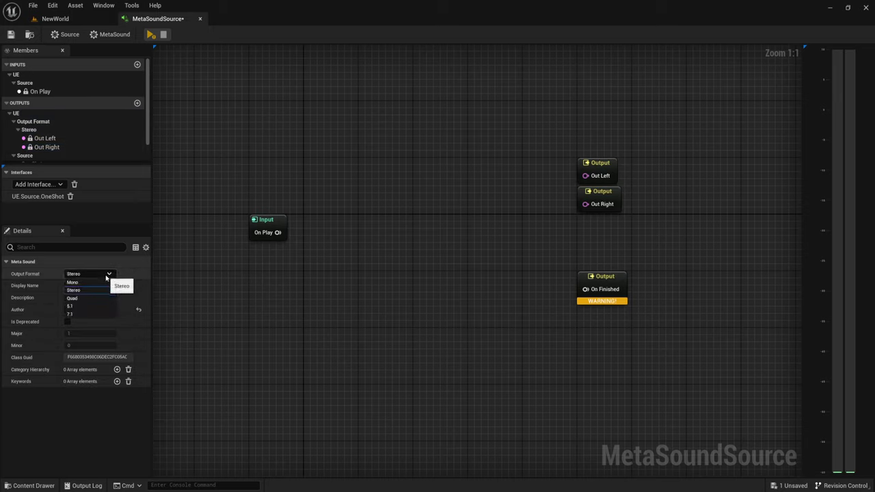
click(99, 278)
click(99, 277)
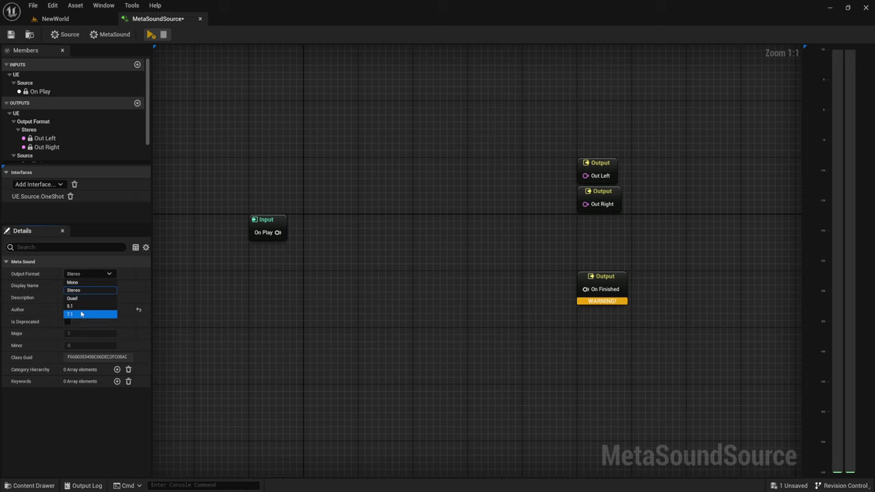
click(90, 313)
Inspect the 7.1 output nodes: front left/right, back left/right, front center and others
right_drag(486, 296, 421, 203)
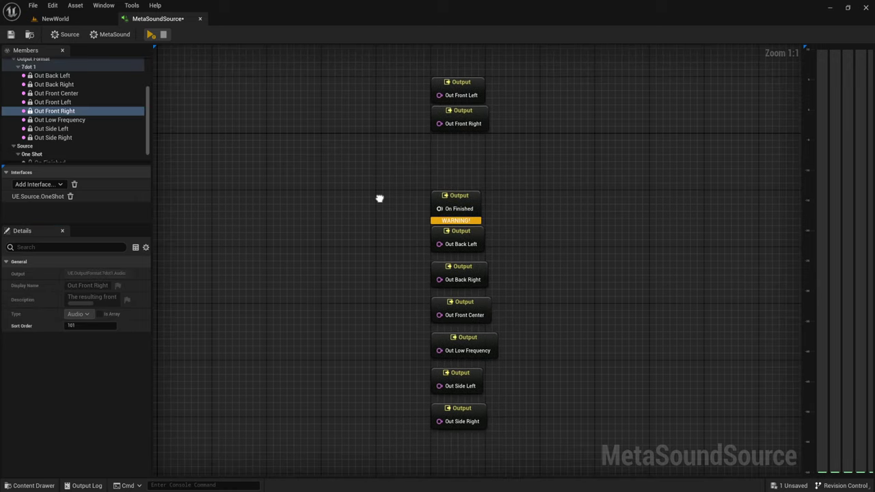
drag(481, 154, 548, 69)
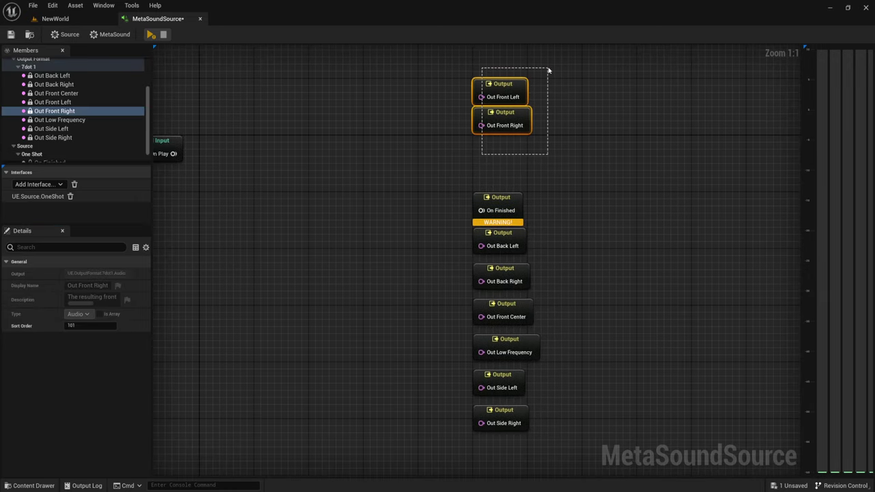
click(502, 169)
drag(506, 159, 523, 75)
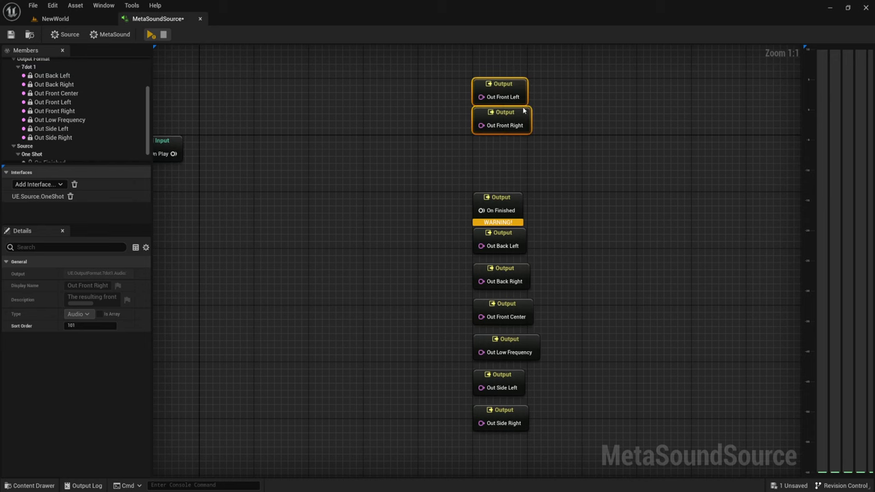
right_drag(576, 201, 583, 146)
drag(559, 186, 482, 247)
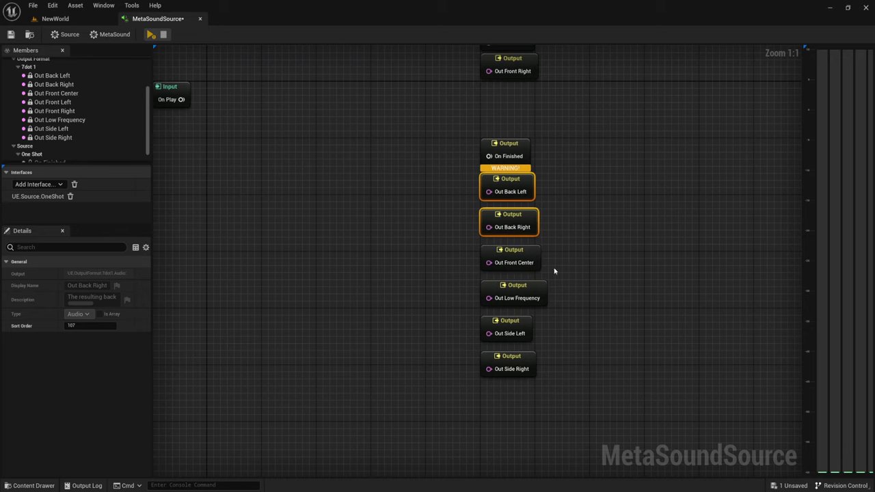
right_drag(555, 272, 565, 232)
right_drag(546, 319, 660, 363)
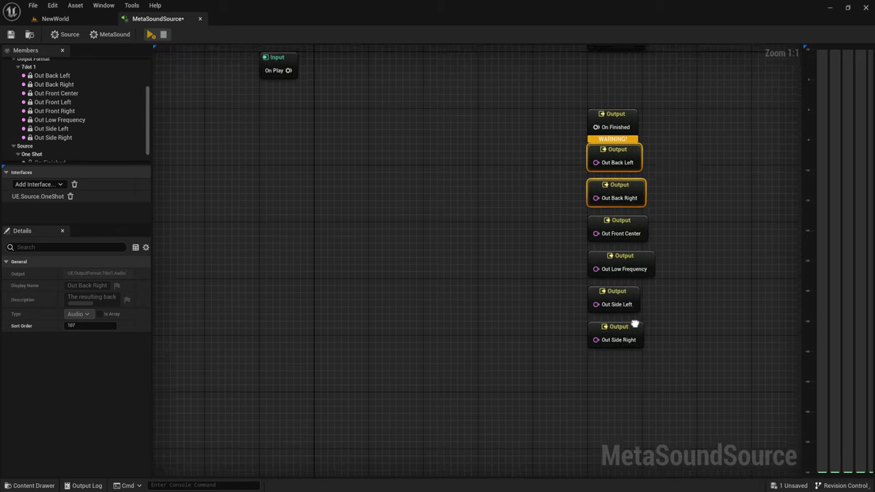
drag(709, 398, 651, 262)
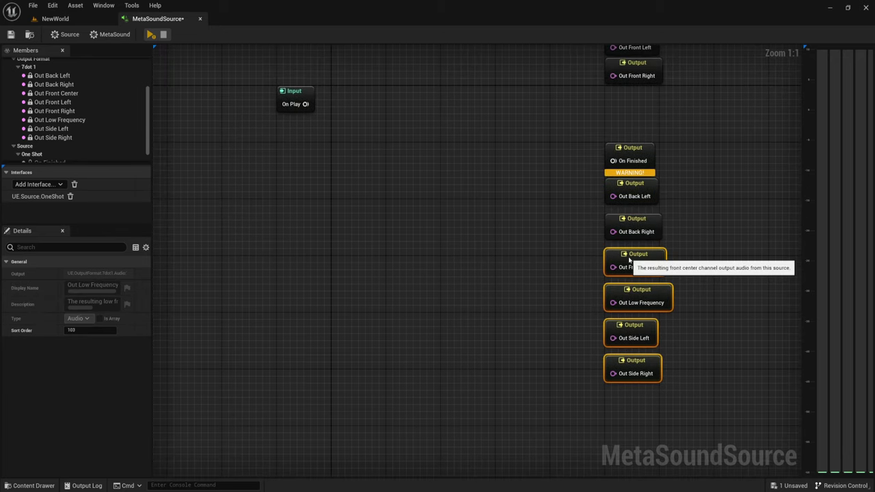
click(652, 262)
right_drag(309, 201, 348, 284)
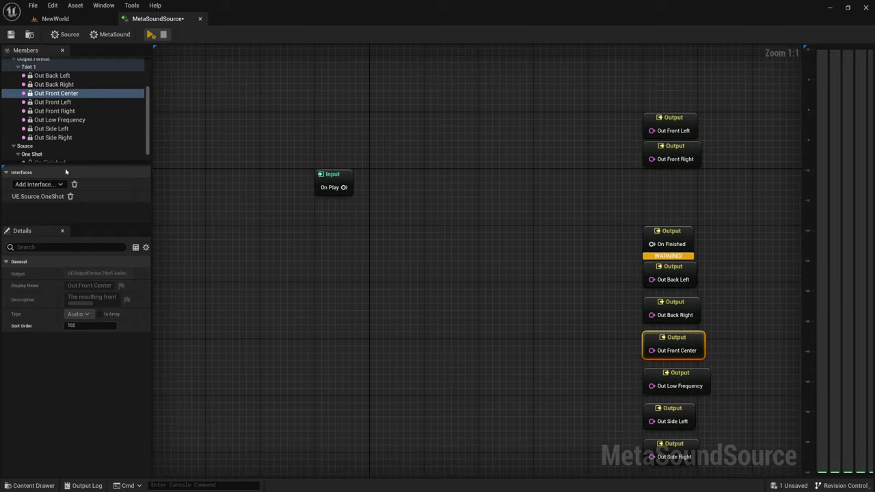
Set the Output Format back to Stereo
click(114, 35)
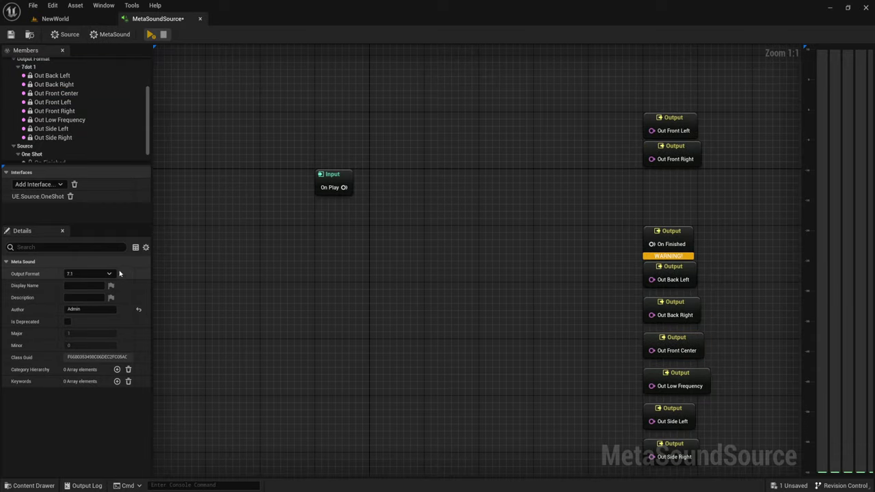
click(108, 274)
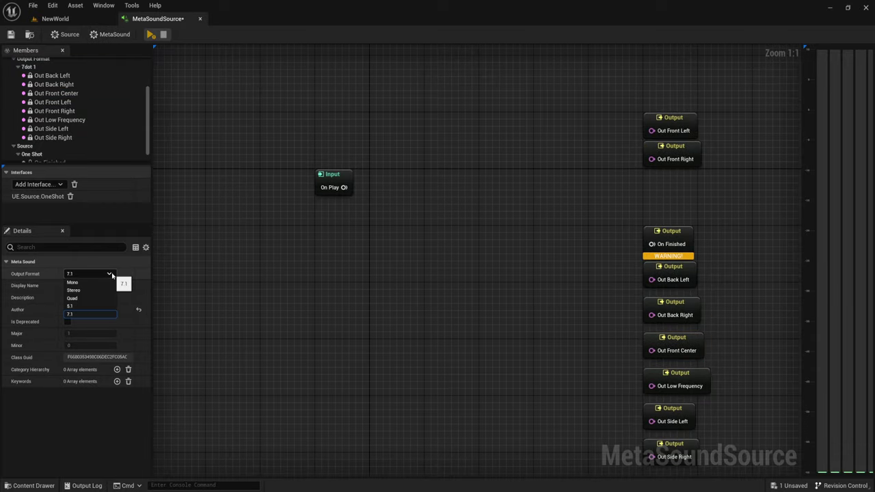
click(81, 290)
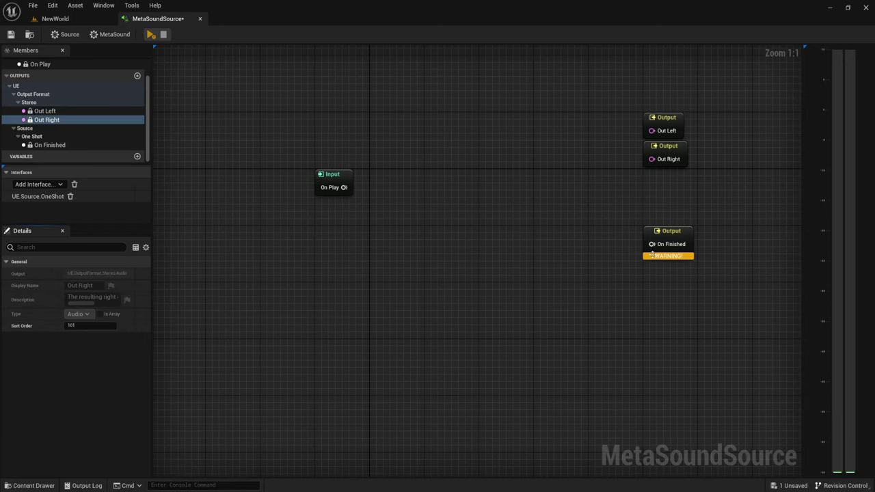
Move the Out Left, Out Right and On Finished outputs right and down
right_drag(572, 190, 464, 240)
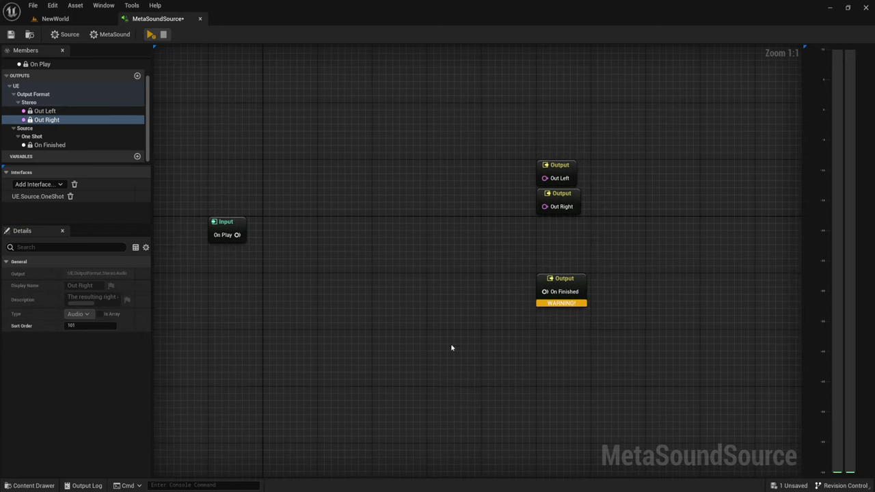
drag(441, 380, 672, 163)
drag(557, 283, 625, 333)
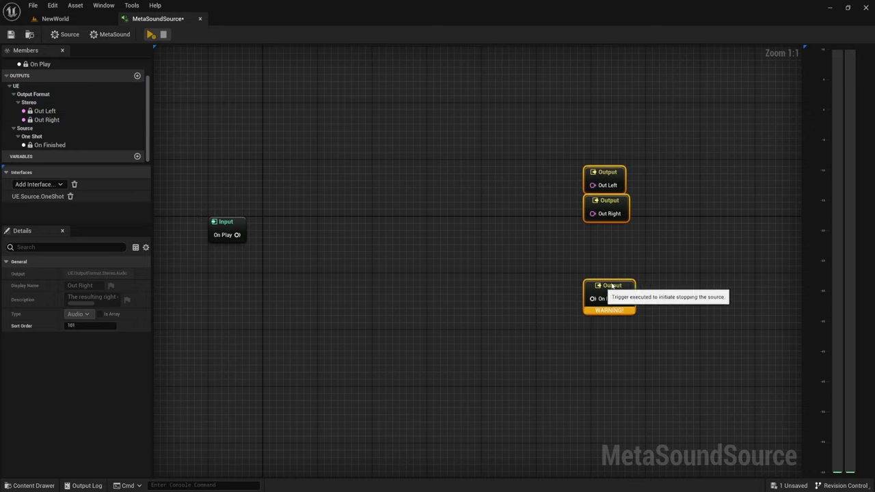
mouse_move(583, 274)
mouse_down()
mouse_move(706, 143)
mouse_move(713, 185)
mouse_up()
right_drag(443, 203, 433, 182)
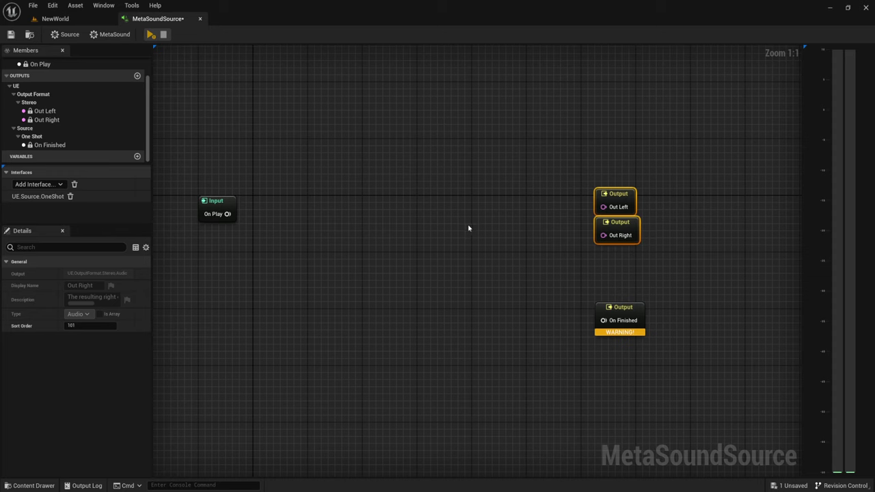
Move the On Play input node further left
right_drag(479, 205, 470, 207)
right_drag(404, 208, 460, 209)
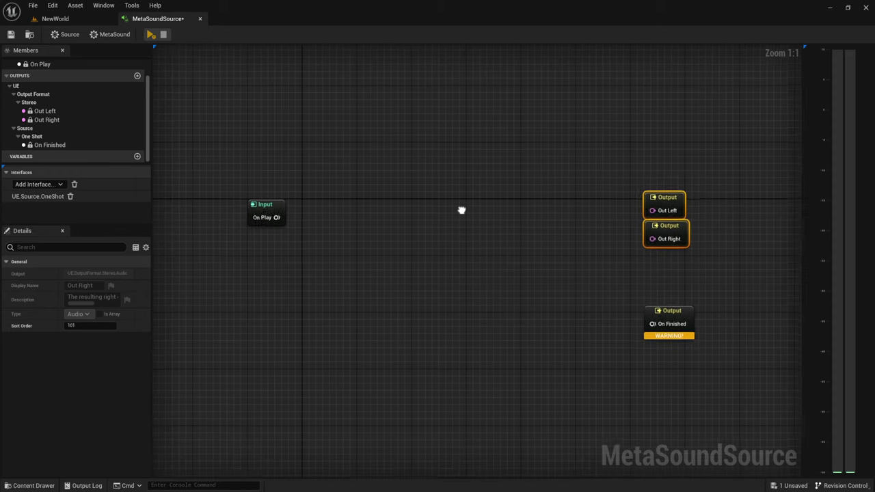
drag(261, 207, 205, 207)
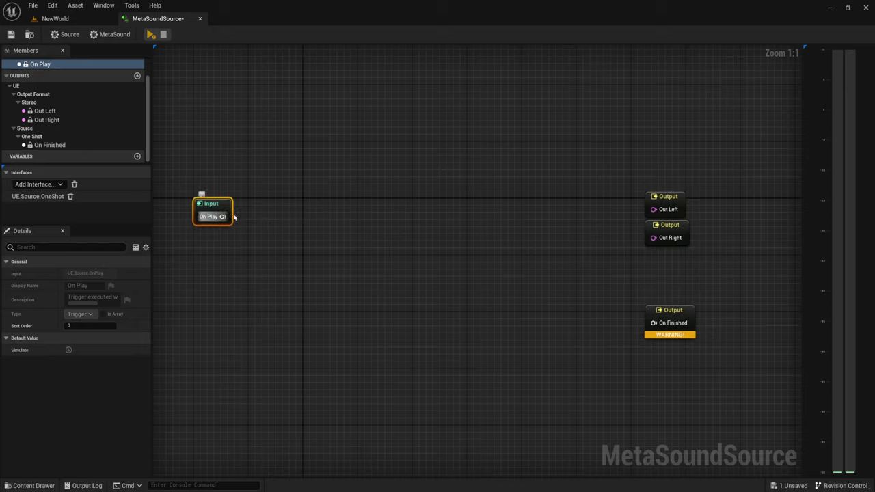
Add a Wave Player (Stereo) node wired from On Play, found by searching 'wa'
drag(233, 217, 332, 187)
click(323, 138)
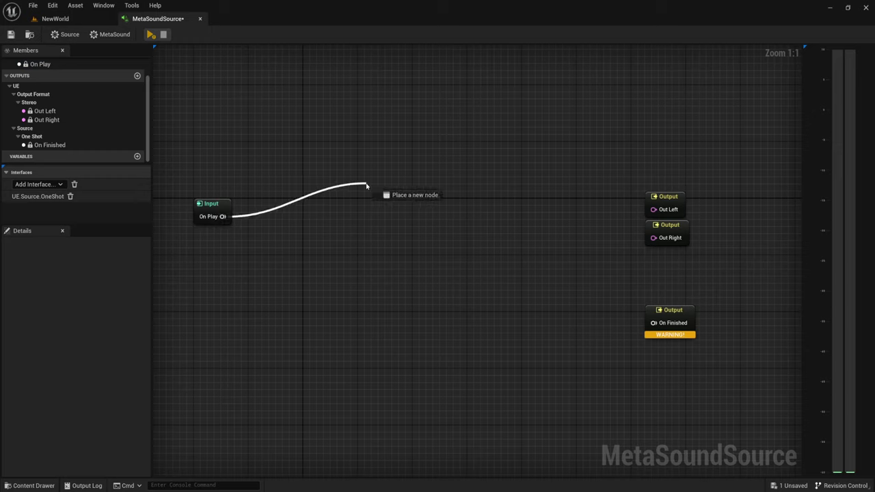
drag(223, 216, 362, 185)
text(wave)
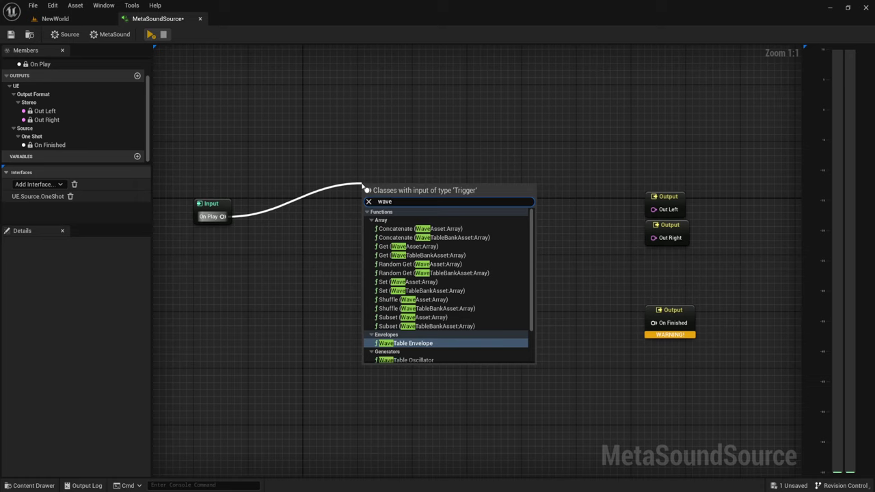
scroll(445, 280, down, 2)
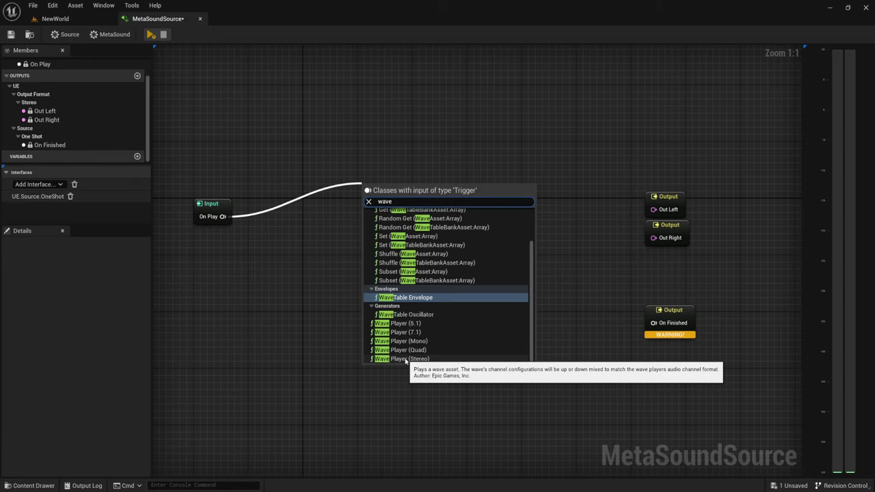
click(405, 359)
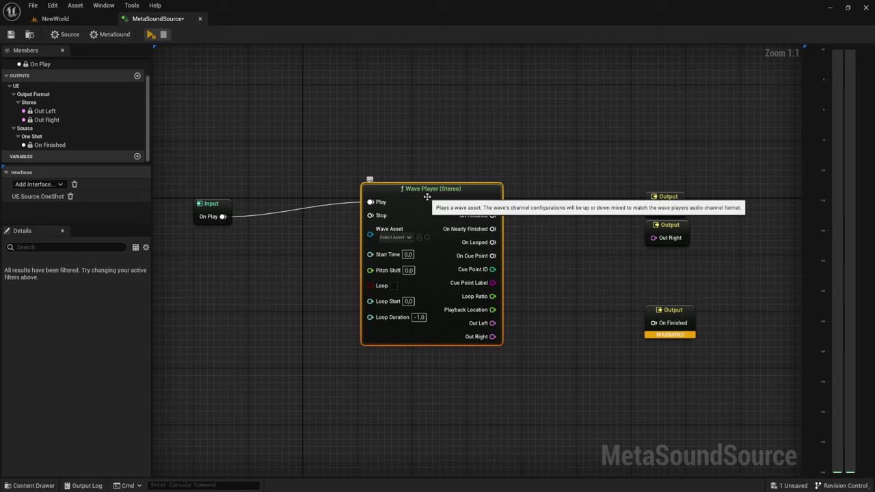
Place the stereo and On Finished outputs beside the Wave Player and wire its On Finished
drag(421, 196, 354, 209)
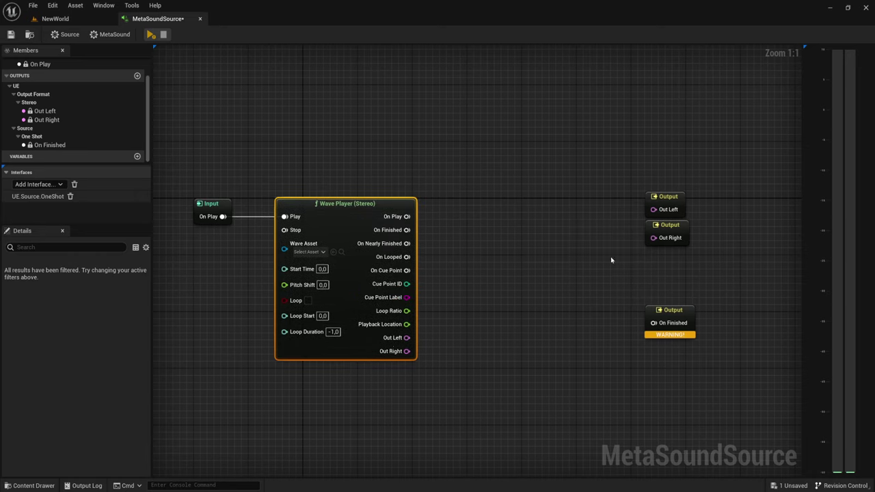
mouse_move(638, 268)
mouse_down()
mouse_move(676, 211)
mouse_move(487, 342)
mouse_move(406, 338)
mouse_move(484, 367)
mouse_up()
click(578, 415)
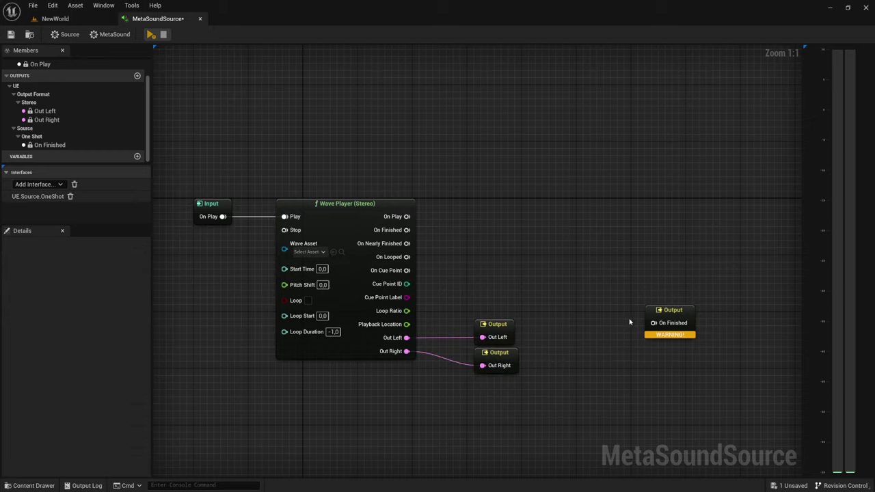
drag(685, 313, 487, 214)
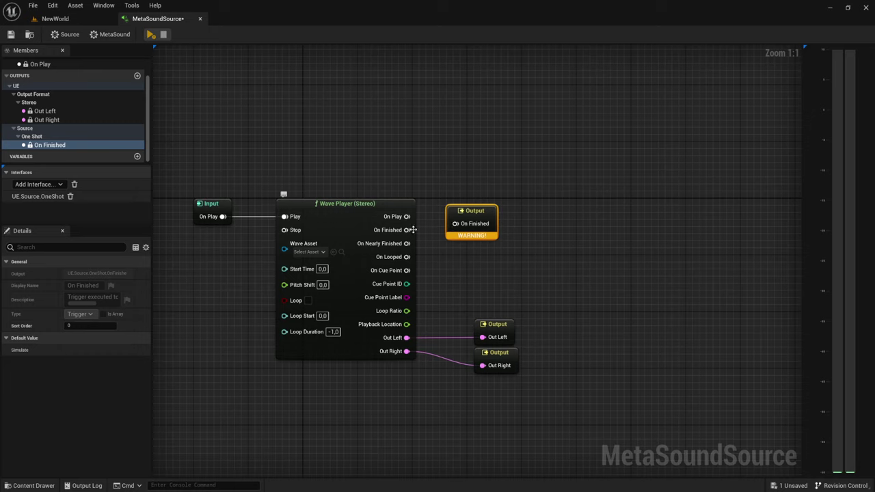
drag(407, 230, 502, 217)
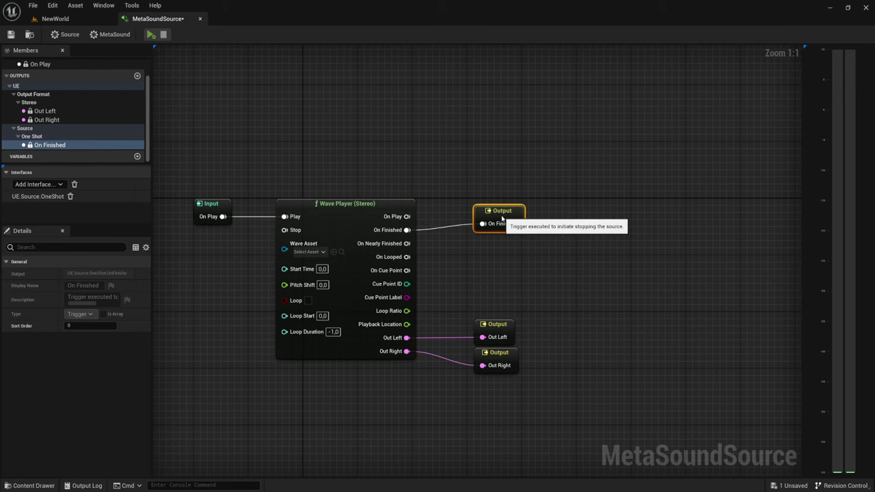
right_drag(474, 269, 594, 242)
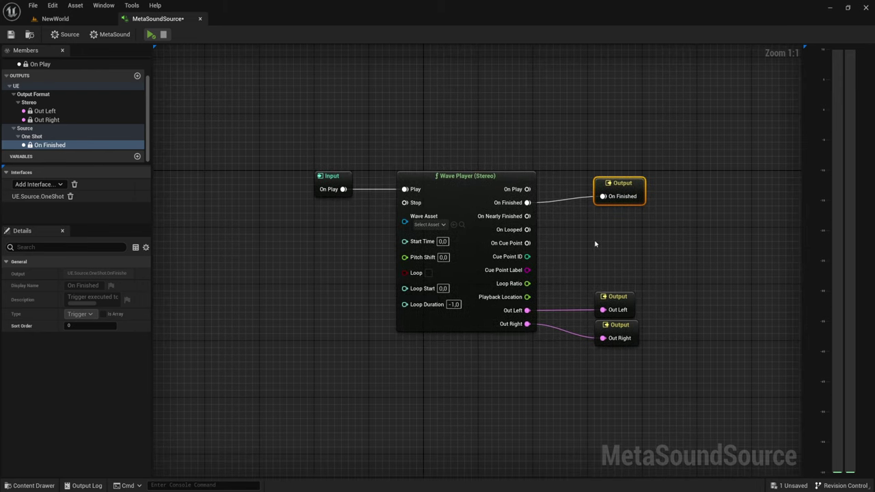
Pick EjectFromPlayer from the asset list as the Wave Player's Wave Asset
click(444, 225)
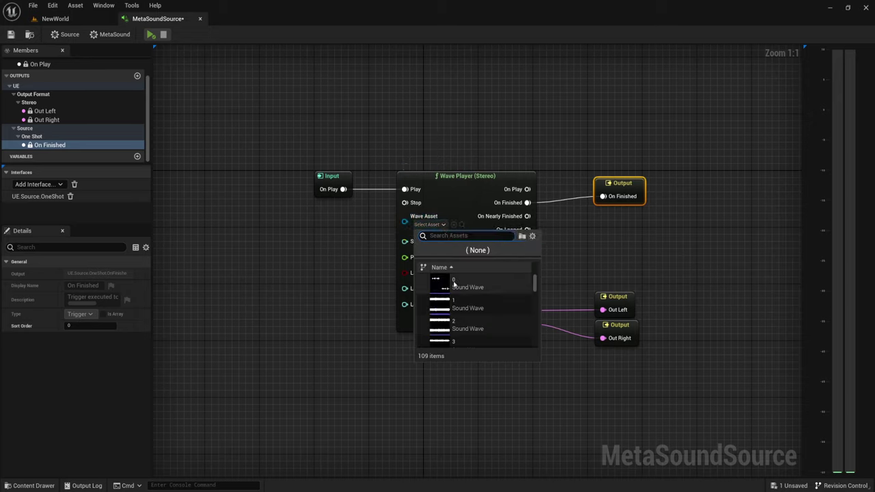
scroll(458, 311, down, 2)
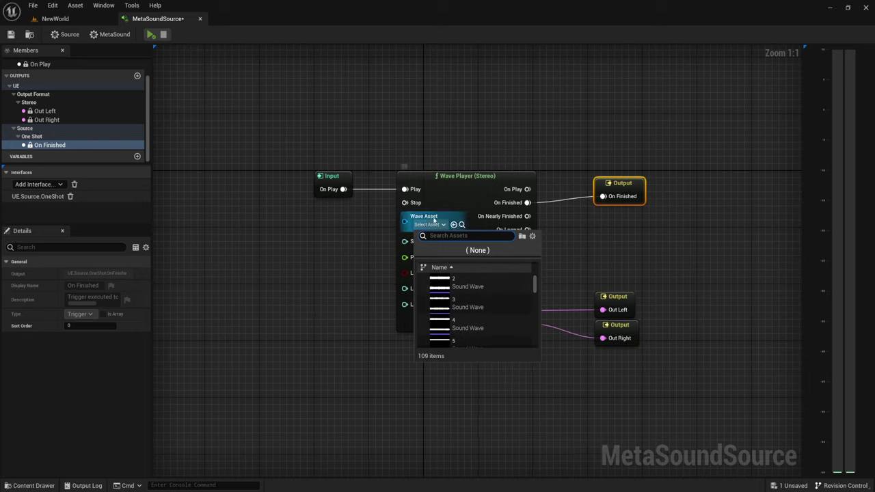
scroll(461, 316, down, 5)
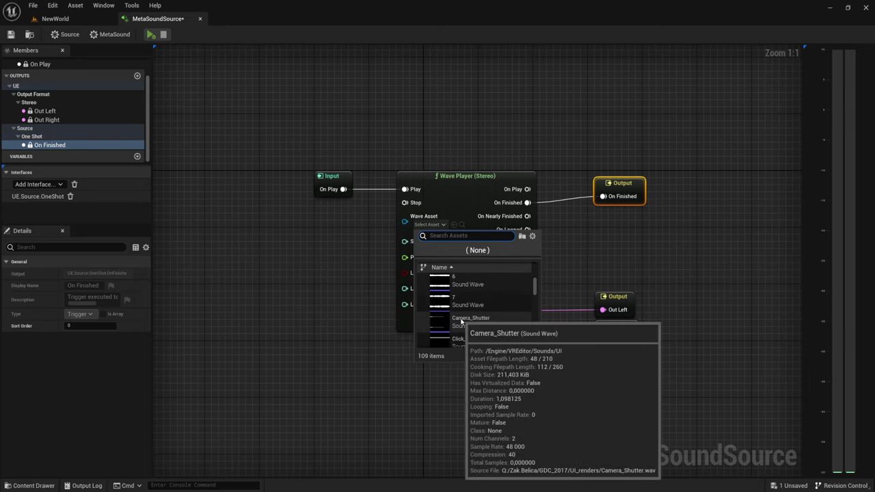
scroll(461, 322, down, 3)
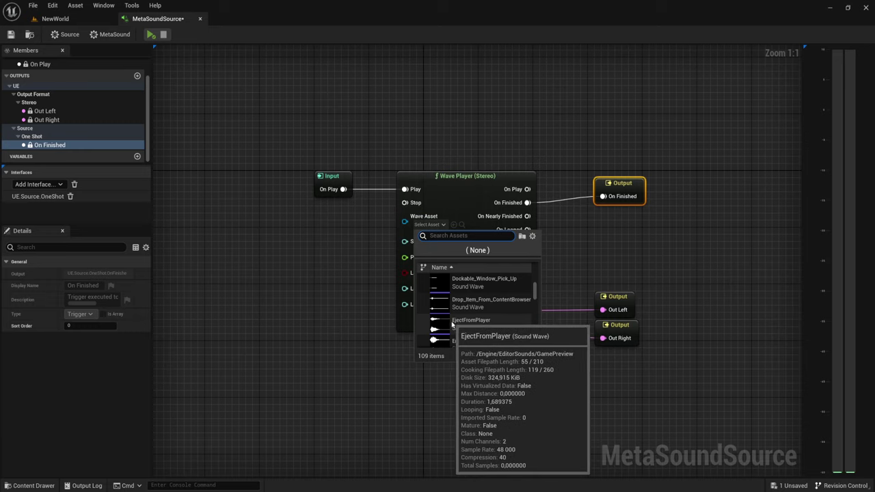
click(438, 325)
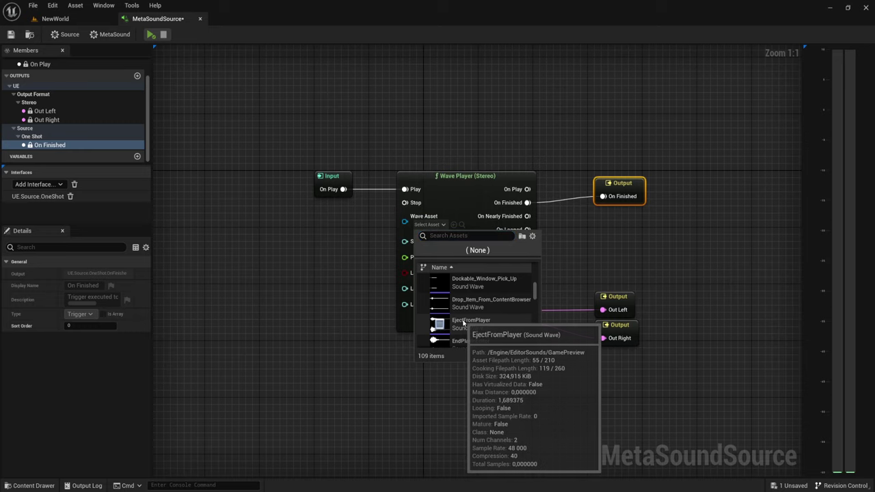
click(463, 326)
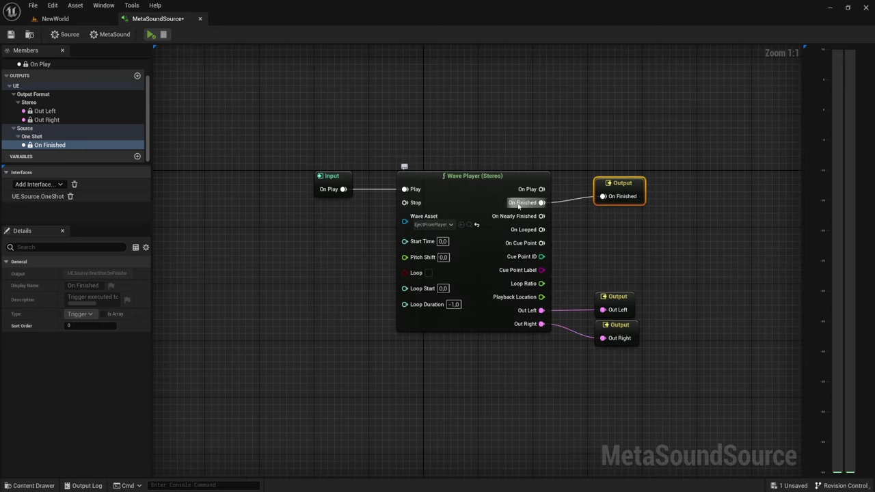
drag(460, 189, 452, 190)
right_drag(605, 265, 540, 247)
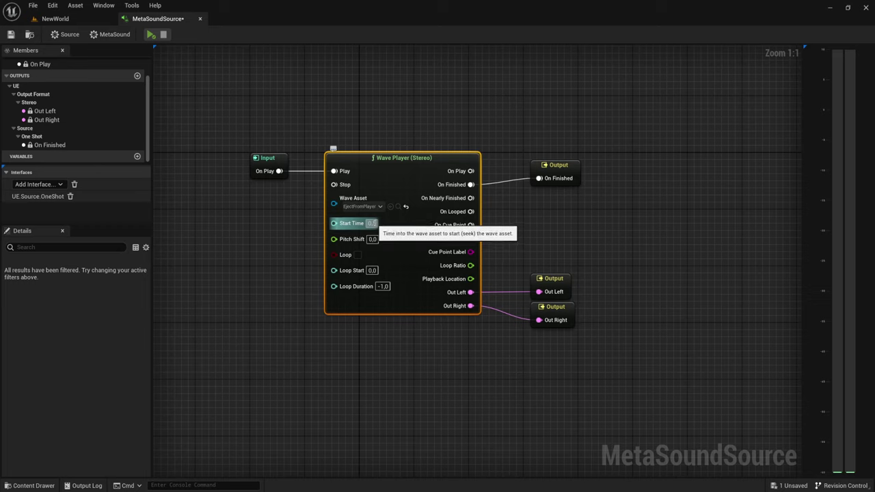
click(372, 224)
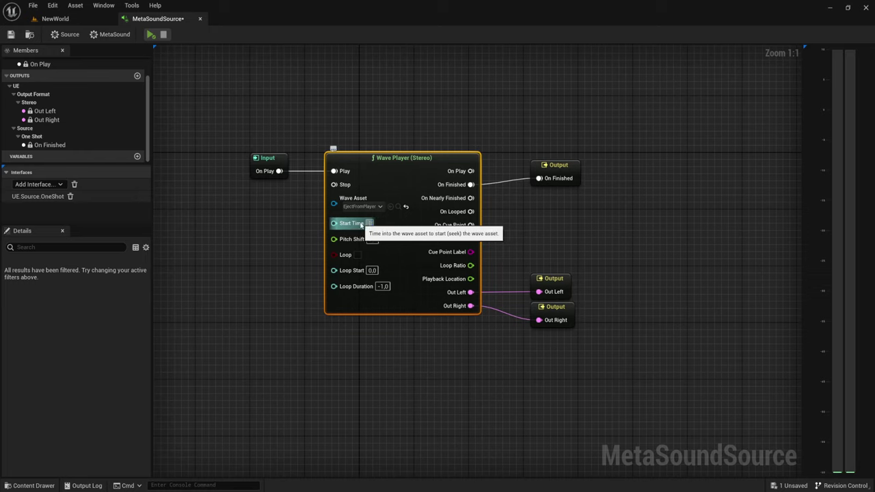
text(3)
key(Return)
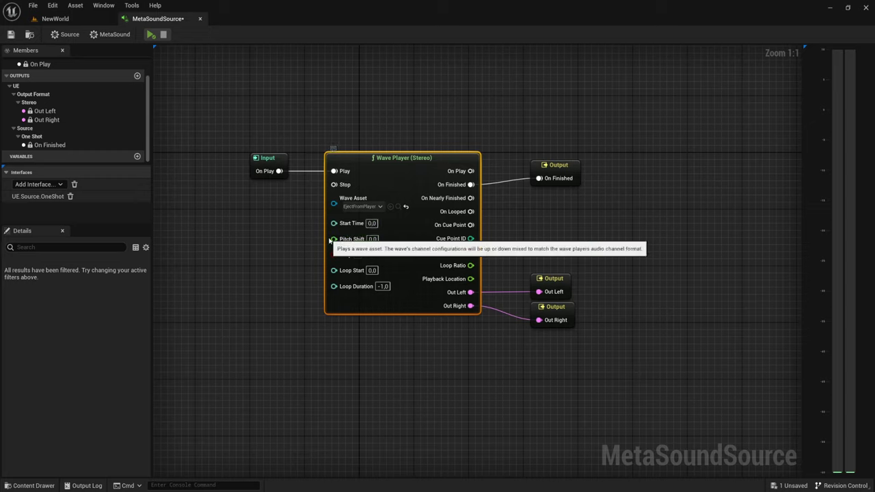
mouse_move(334, 238)
mouse_down()
mouse_move(278, 211)
mouse_move(273, 237)
mouse_up()
click(280, 230)
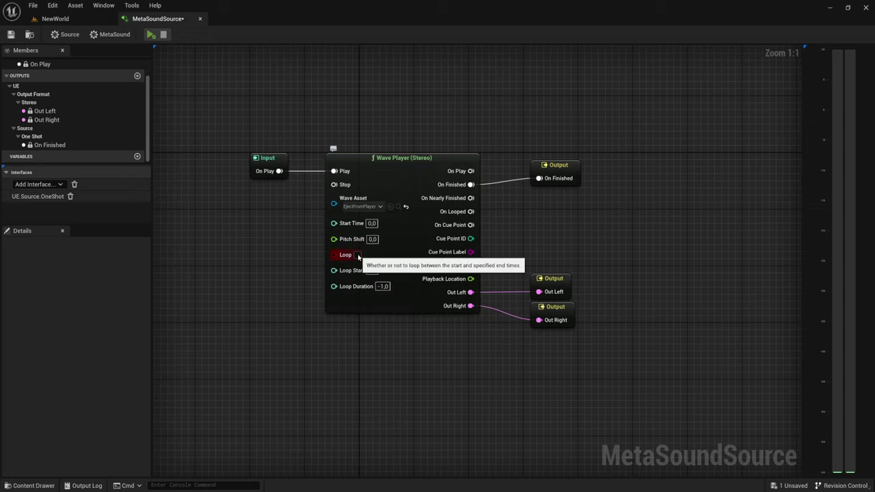
drag(332, 95, 419, 352)
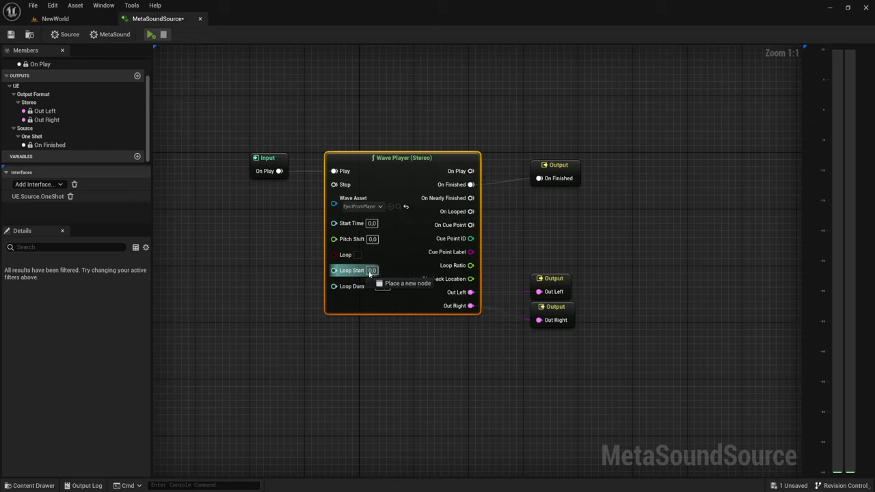
mouse_move(334, 271)
mouse_down()
mouse_move(279, 271)
mouse_move(294, 274)
mouse_up()
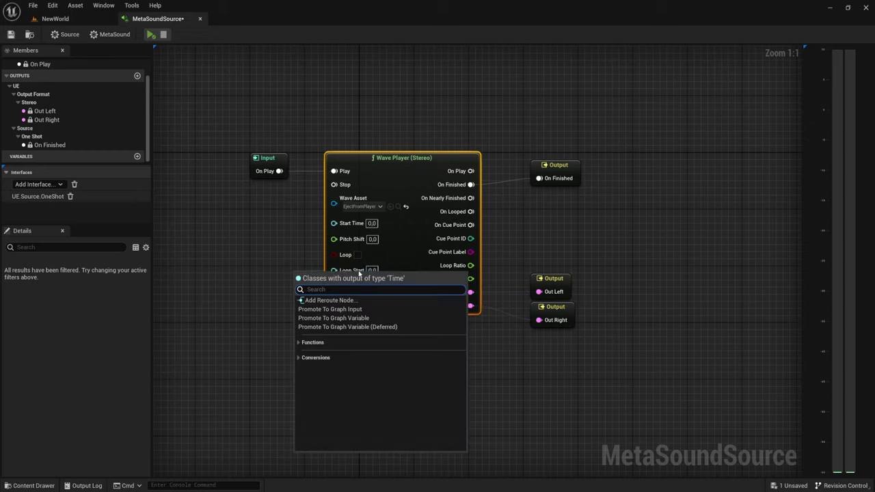
click(272, 281)
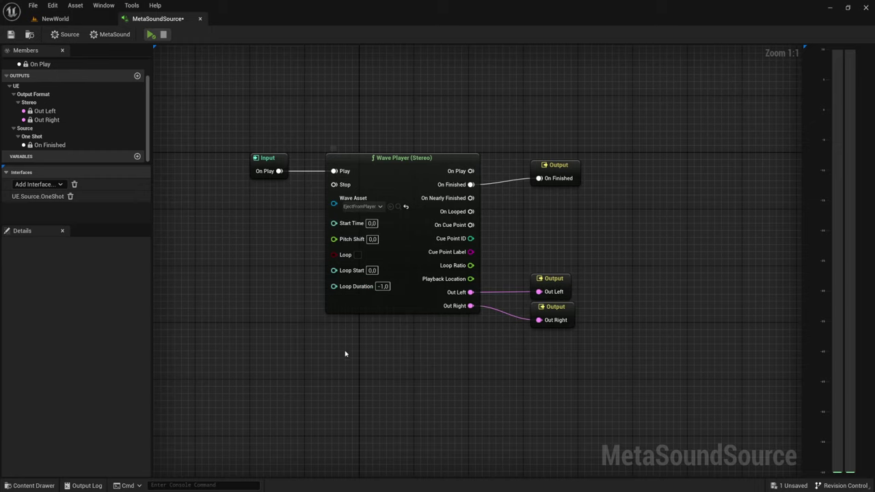
Frame the graph, play the preview, then move Out Left and Out Right farther right
key(Home)
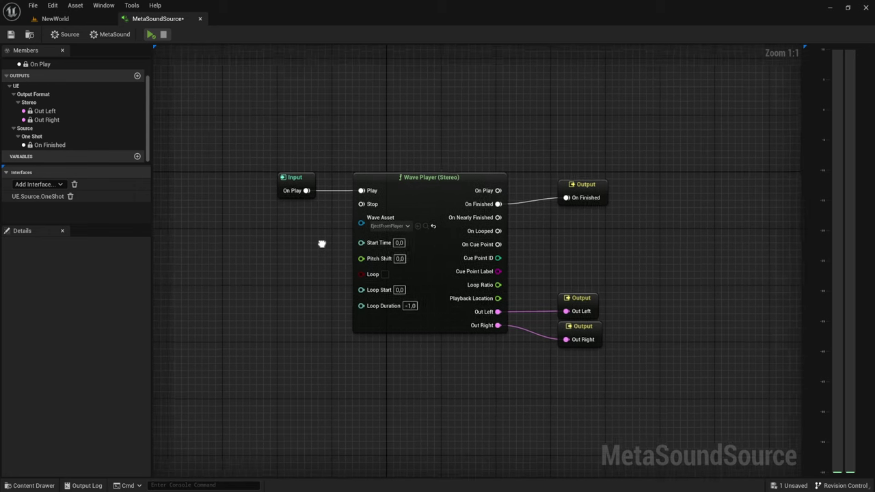
click(151, 36)
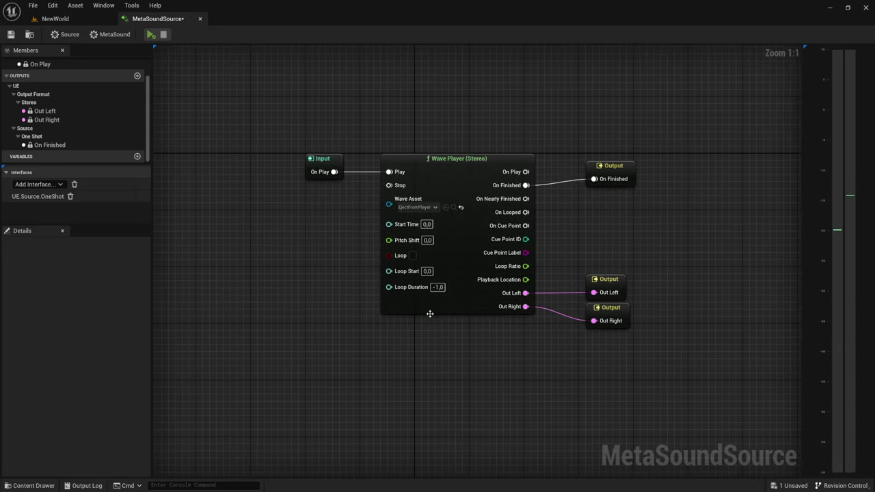
click(607, 279)
right_drag(588, 305, 560, 301)
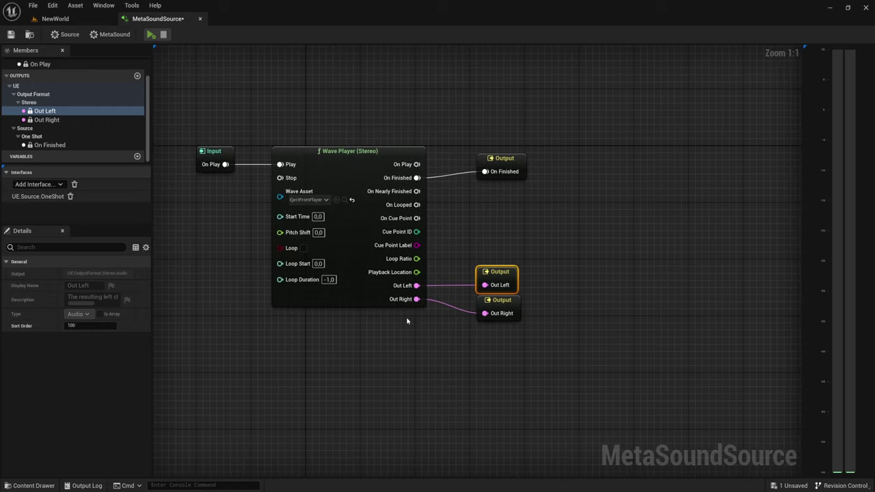
right_drag(406, 321, 377, 310)
drag(449, 268, 628, 240)
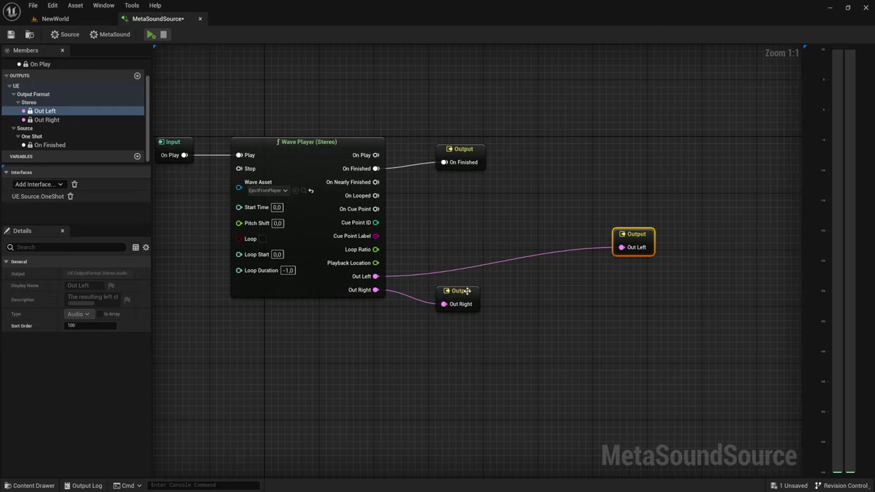
drag(457, 297, 626, 312)
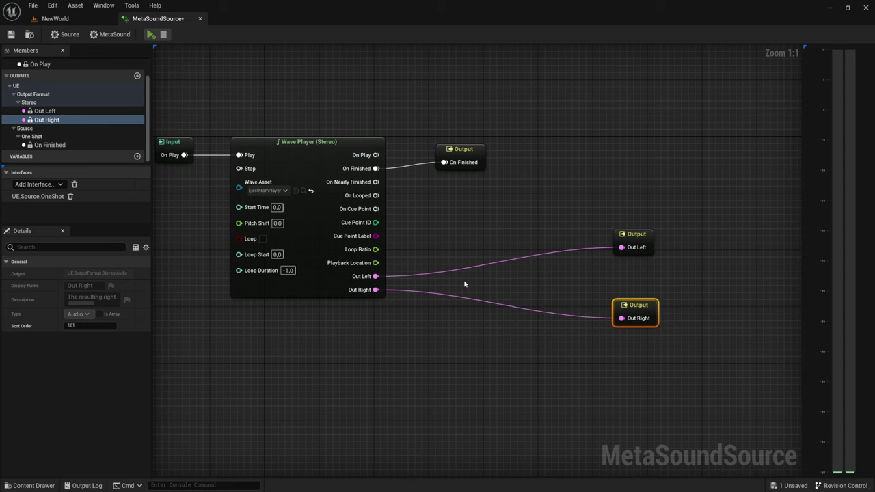
Add a Delay node and route the Wave Player's Out Left through it to Out Left
right_click(445, 237)
text(de)
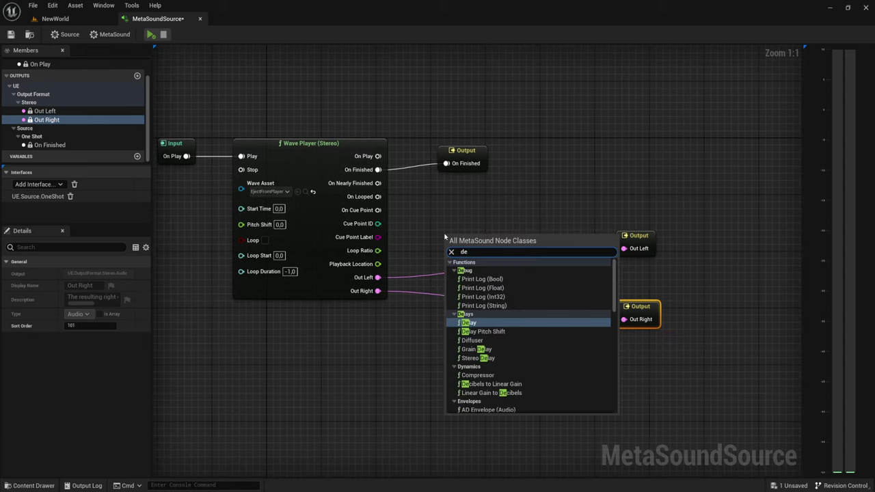
text(la)
click(470, 279)
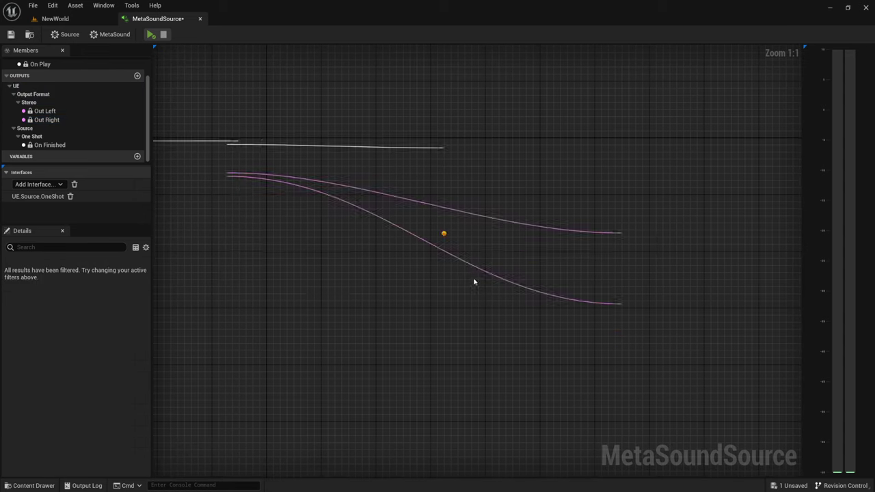
mouse_move(471, 250)
mouse_down()
mouse_move(485, 213)
mouse_move(378, 277)
mouse_up()
drag(538, 213, 624, 248)
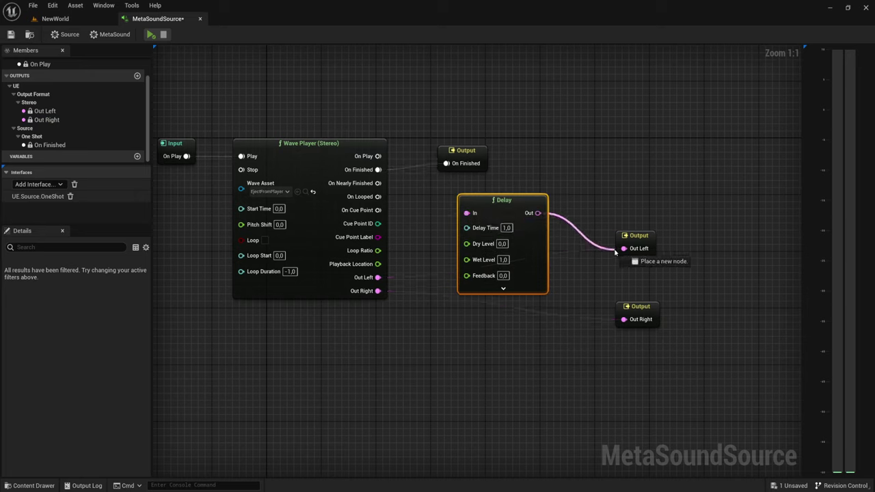
Change the Delay node's Delay Time from 1.0 to 3
click(506, 228)
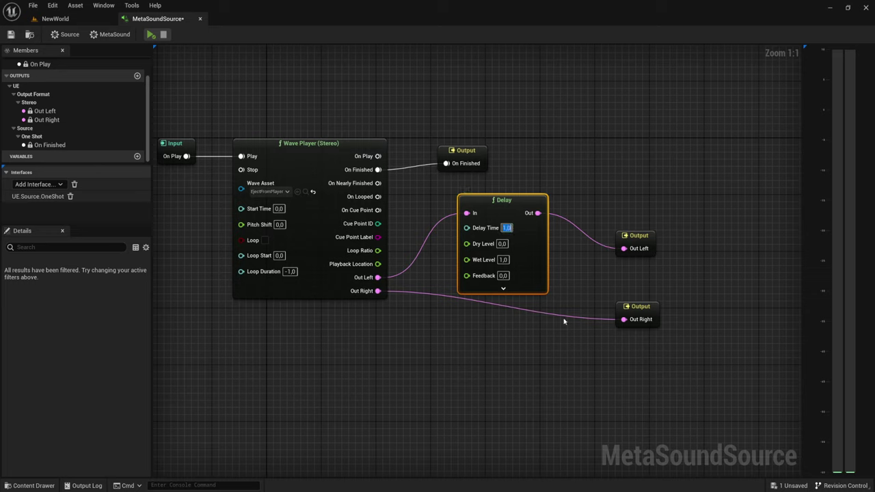
drag(594, 285, 630, 335)
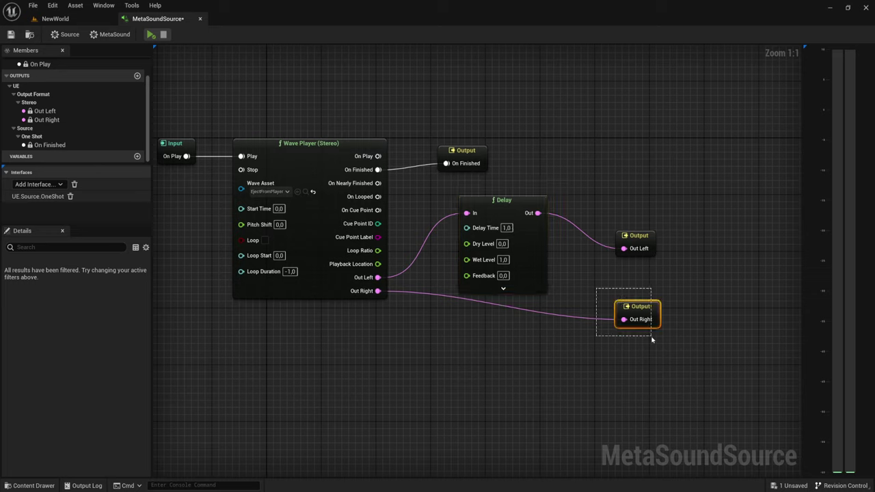
click(506, 227)
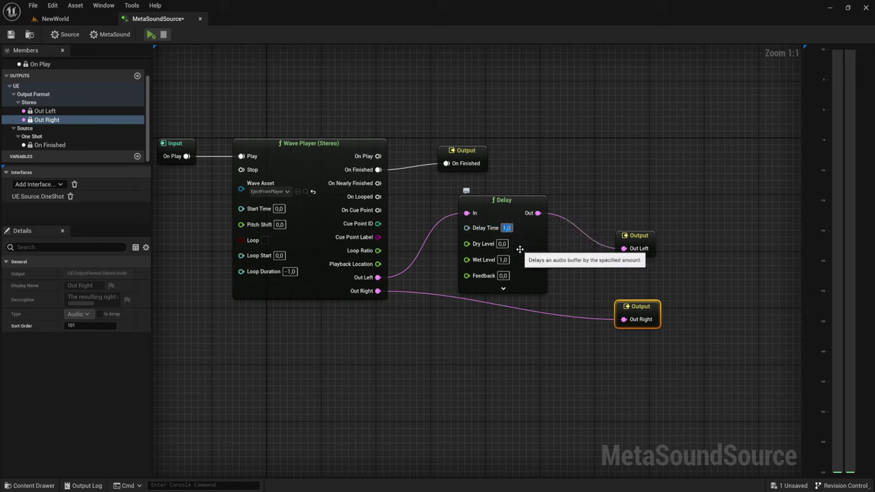
text(3)
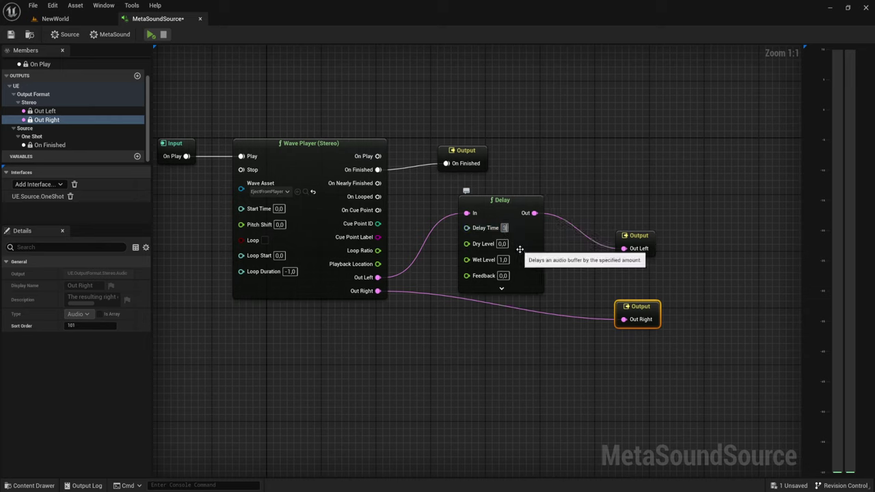
key(Return)
mouse_move(427, 191)
mouse_down()
mouse_move(570, 241)
mouse_move(578, 287)
mouse_up()
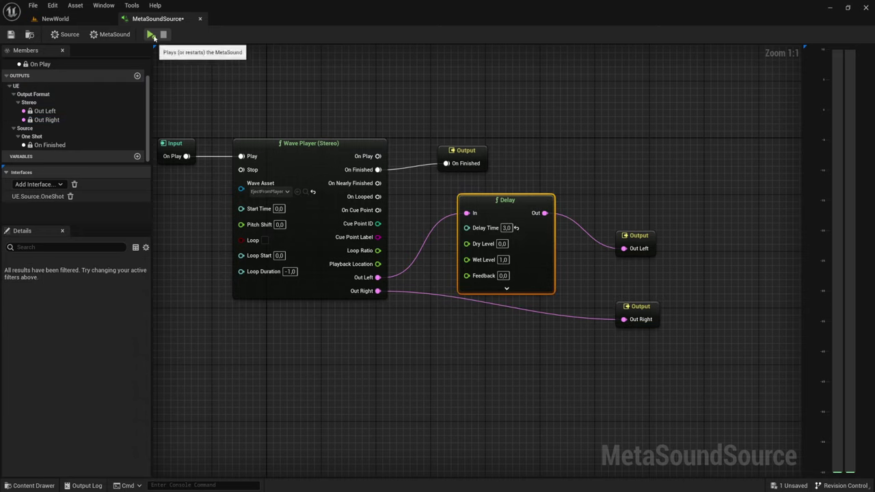
Play the preview, break the On Finished wire, move that output up, and replay
click(151, 35)
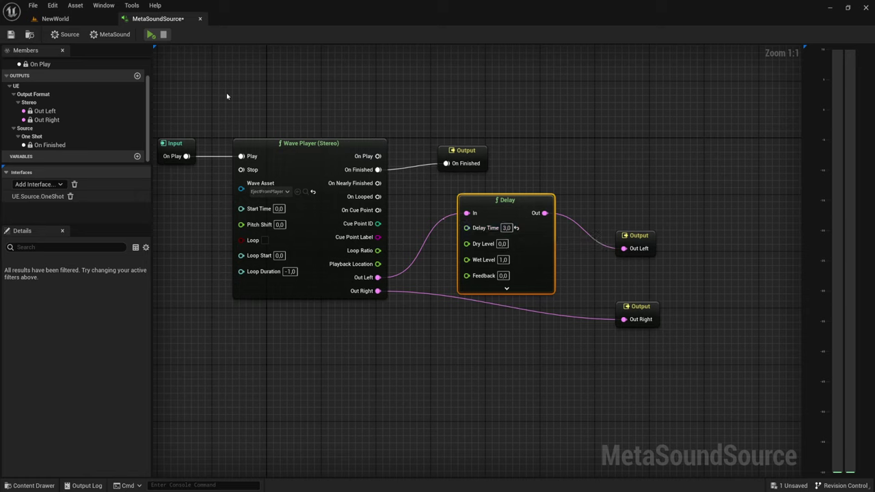
alt+click(446, 162)
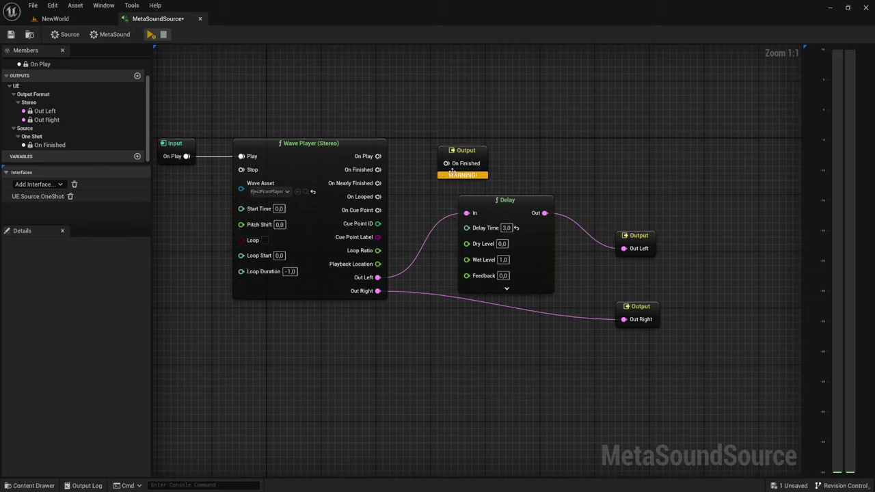
drag(467, 157, 494, 85)
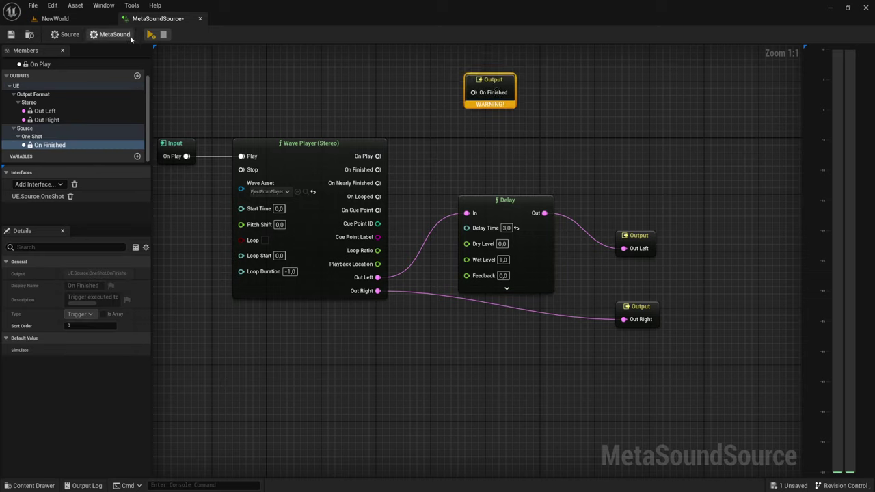
click(151, 34)
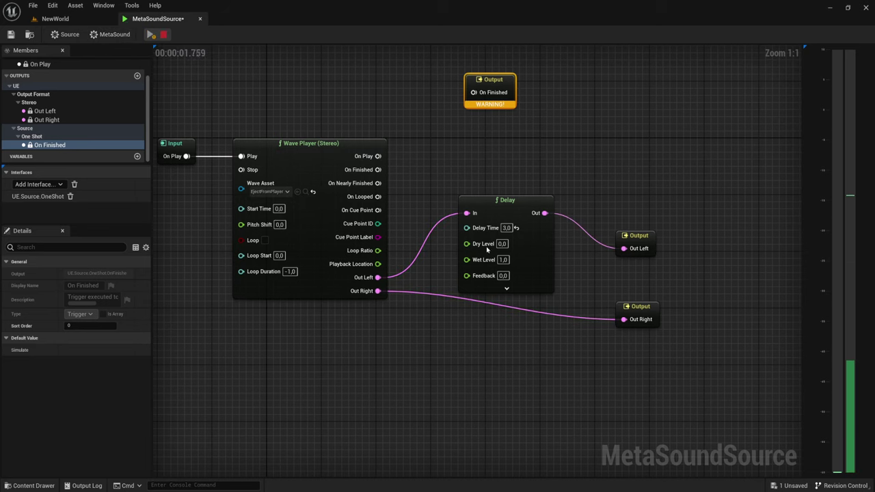
Reposition the On Finished output node, leaving it unconnected after a cancelled rewire
right_drag(618, 288, 615, 250)
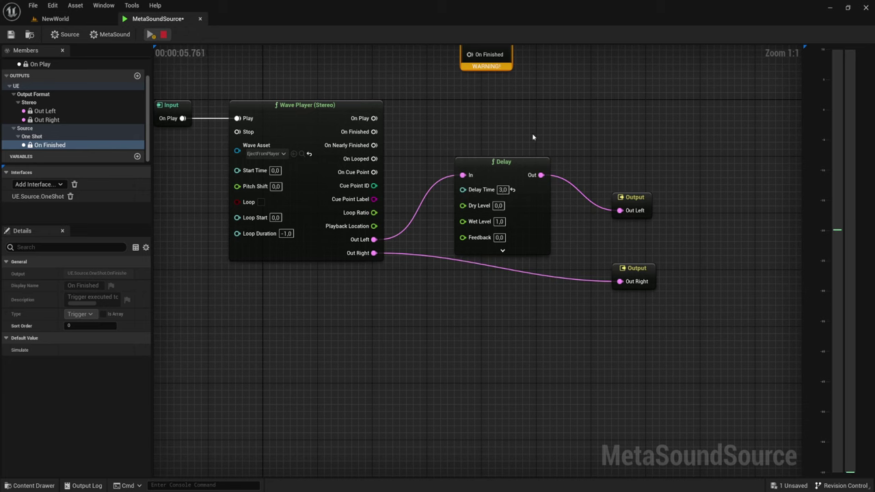
right_drag(529, 134, 531, 180)
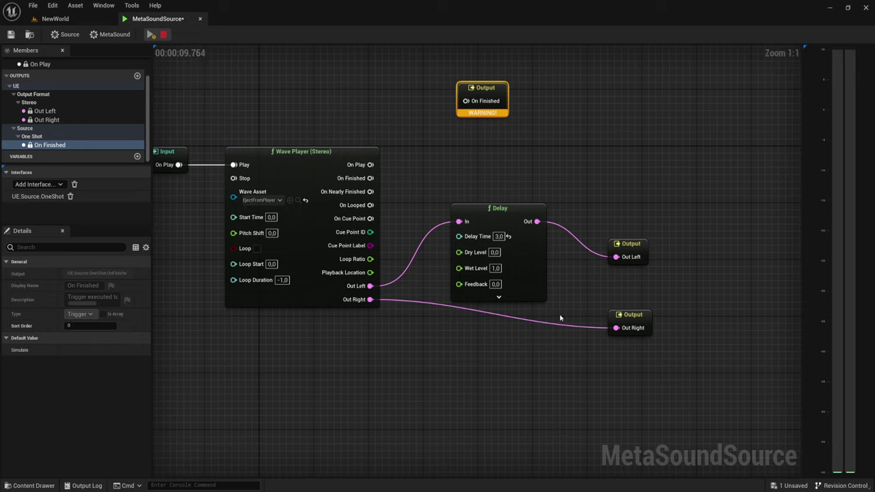
drag(599, 293, 799, 380)
drag(433, 68, 561, 128)
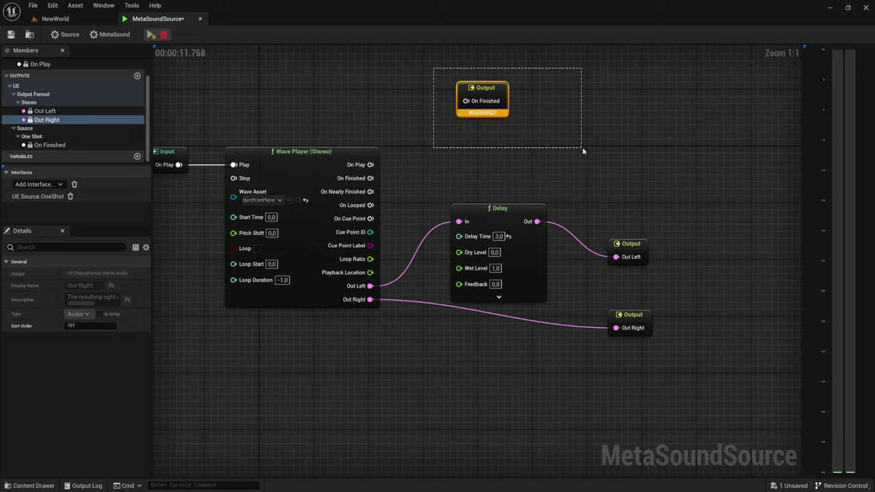
drag(482, 89, 483, 117)
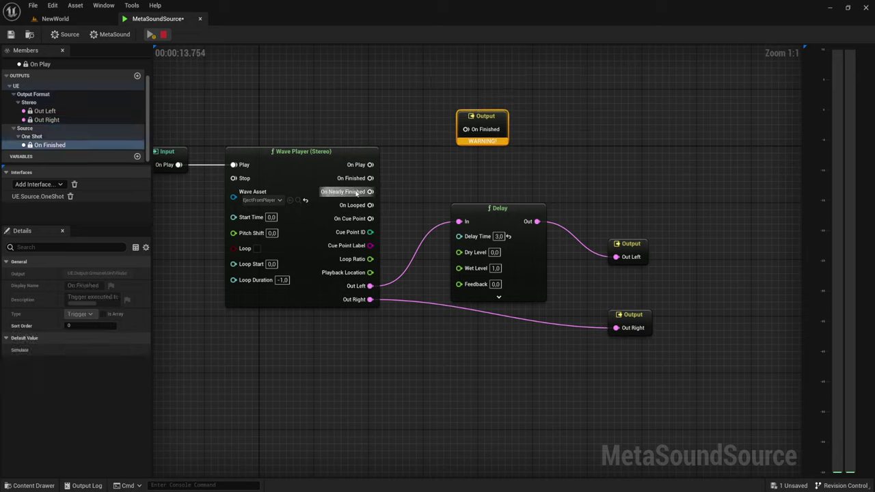
mouse_move(370, 178)
mouse_down()
mouse_move(464, 132)
mouse_move(461, 140)
mouse_move(501, 105)
mouse_up()
click(423, 123)
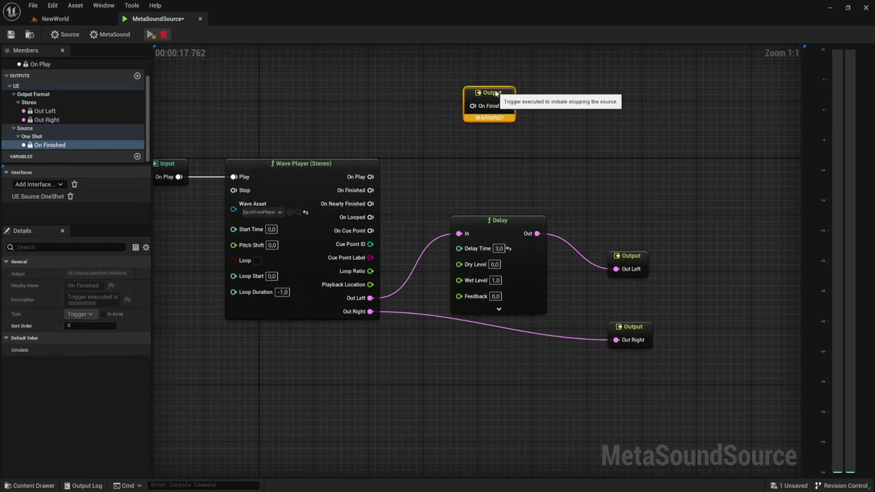
right_drag(428, 155, 494, 160)
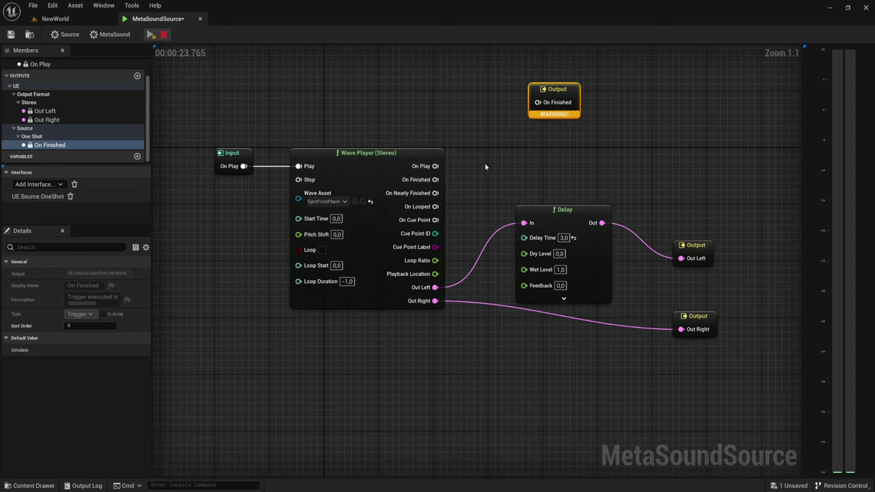
mouse_move(483, 165)
mouse_down()
mouse_move(636, 261)
mouse_move(627, 253)
mouse_up()
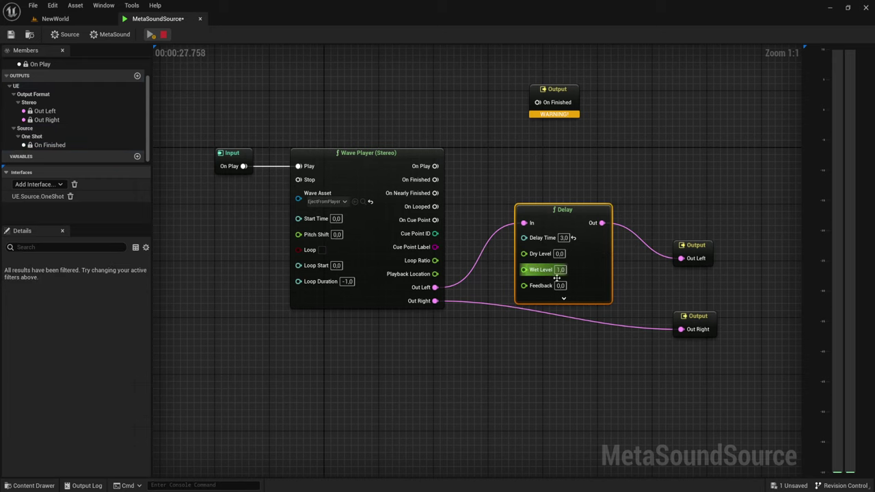
Promote the Wave Player's Pitch Shift pin to a knob graph input and position it
scroll(476, 220, down, 2)
mouse_move(483, 172)
right_down()
mouse_move(464, 206)
mouse_move(489, 181)
right_up()
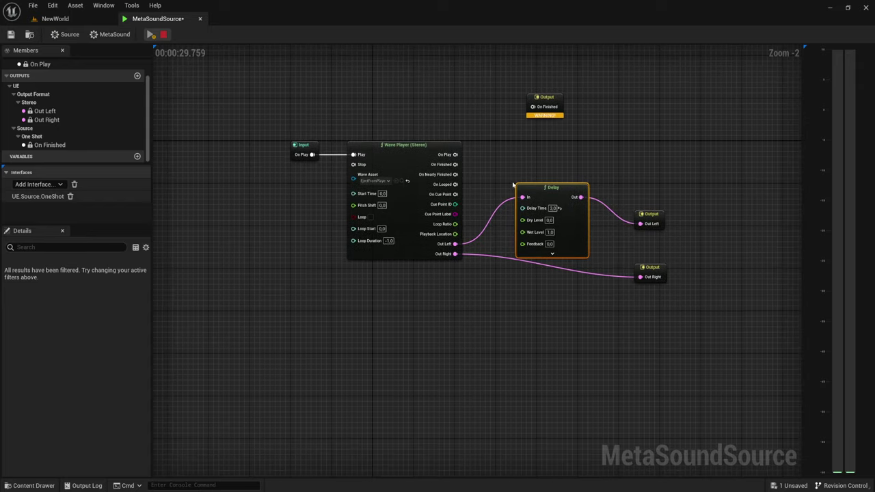
scroll(489, 180, up, 2)
right_drag(299, 259, 383, 233)
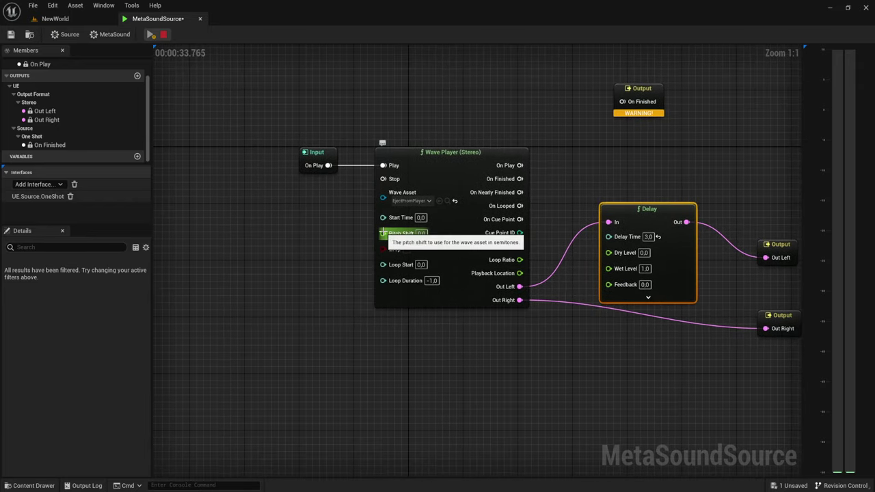
drag(383, 233, 329, 235)
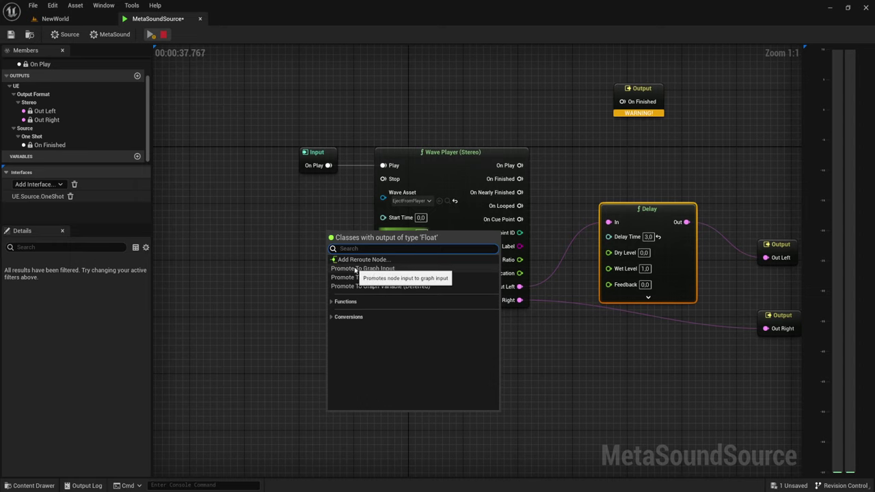
click(381, 269)
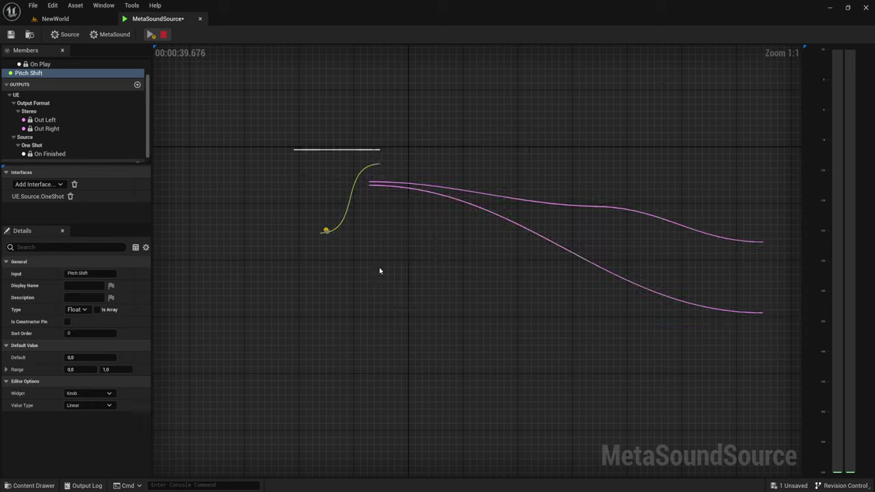
mouse_move(345, 295)
mouse_down()
mouse_move(297, 261)
mouse_move(304, 225)
mouse_move(364, 208)
mouse_up()
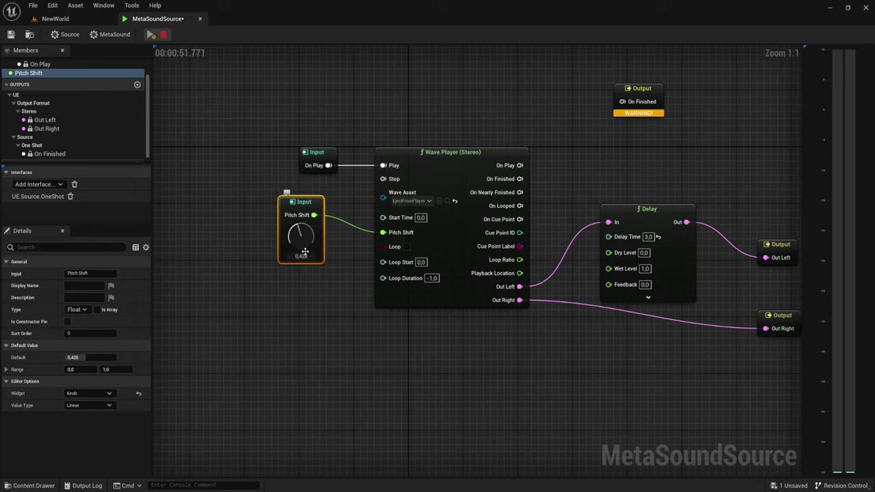
drag(304, 253, 291, 274)
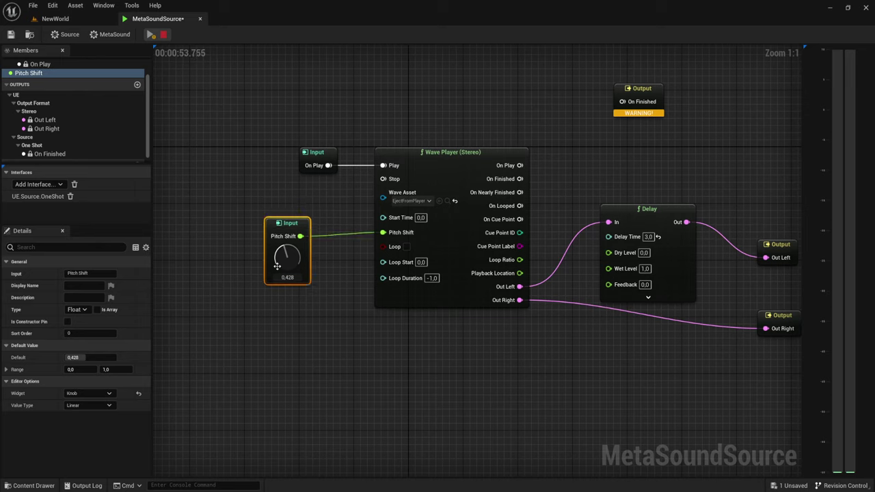
scroll(39, 100, up, 2)
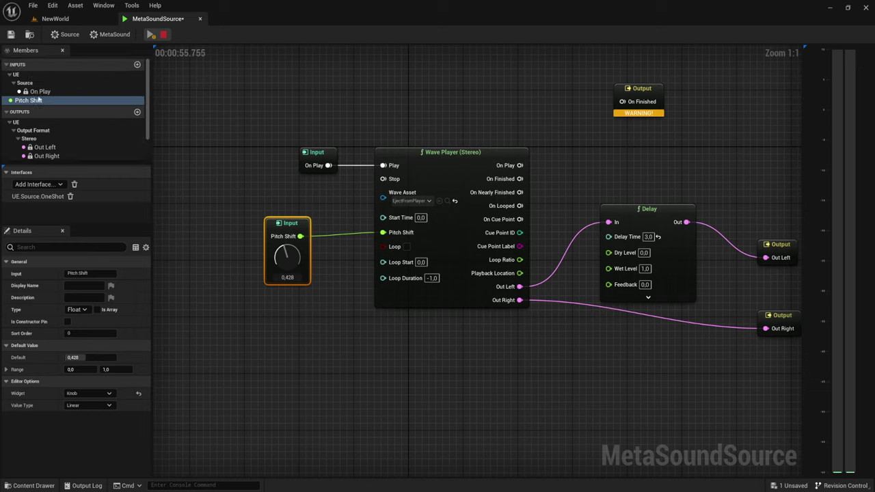
Add a new float input as a knob node below Pitch Shift, deleting the duplicate Pitch Shift node
click(137, 65)
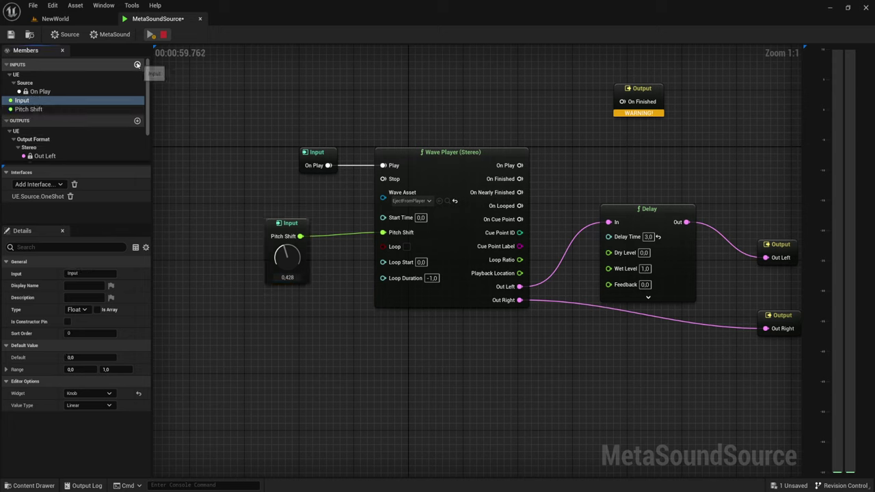
mouse_move(28, 109)
mouse_down()
mouse_move(250, 193)
mouse_move(238, 283)
mouse_move(224, 198)
mouse_up()
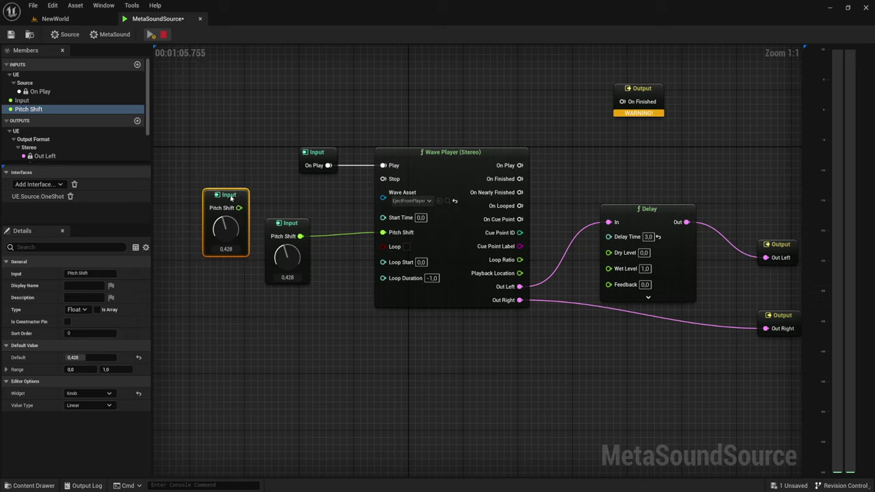
click(21, 100)
drag(198, 308, 198, 308)
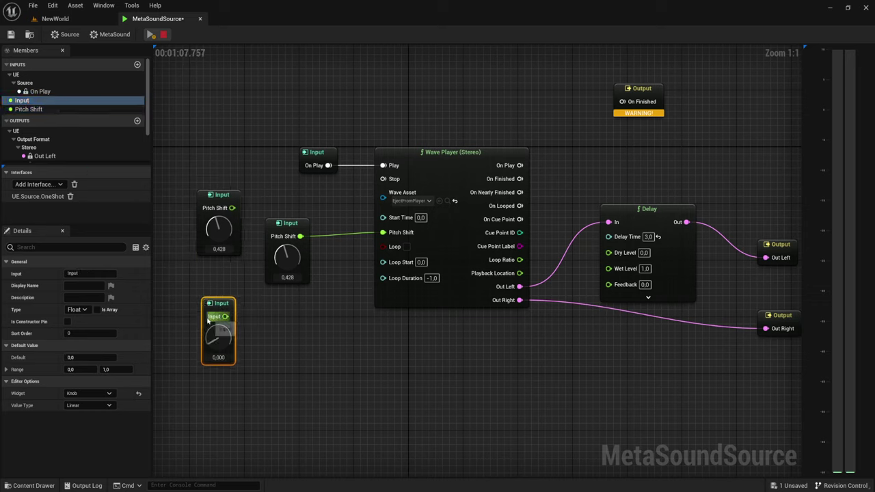
click(227, 250)
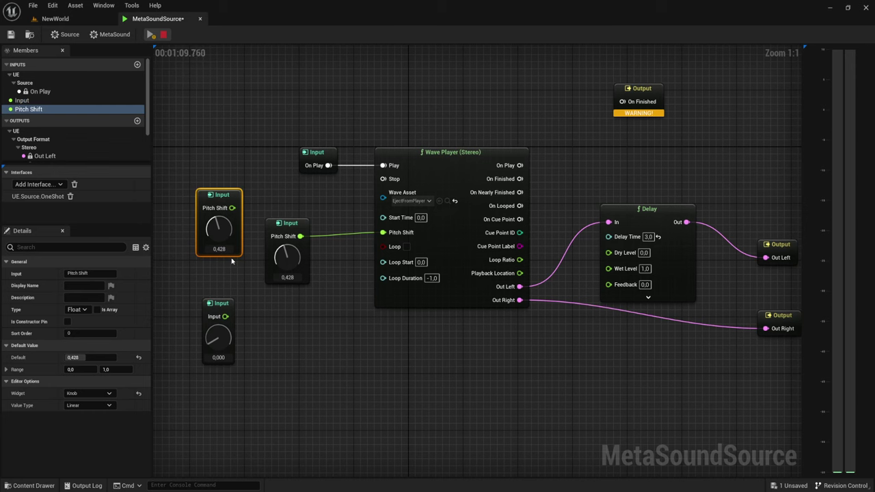
key(Delete)
drag(217, 311, 281, 309)
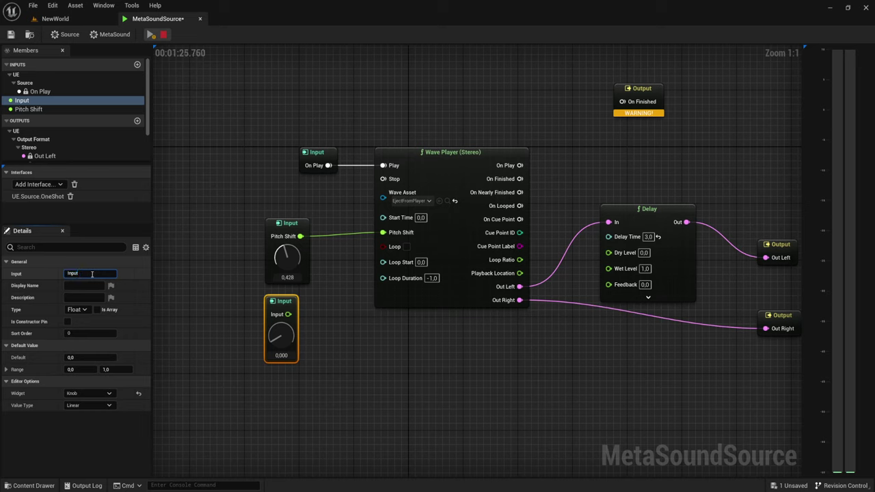
text(UI)
Name the input InputUI and browse its list of available data types
key(Return)
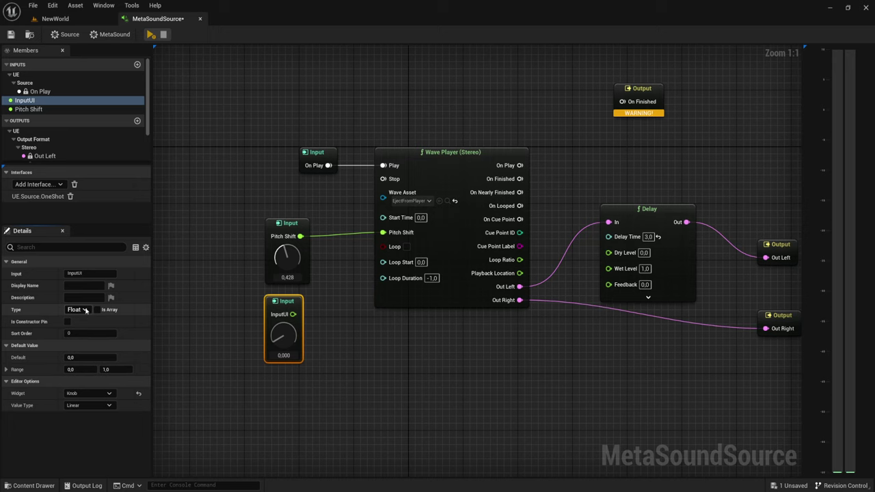
click(86, 311)
scroll(91, 178, down, 5)
scroll(91, 166, down, 3)
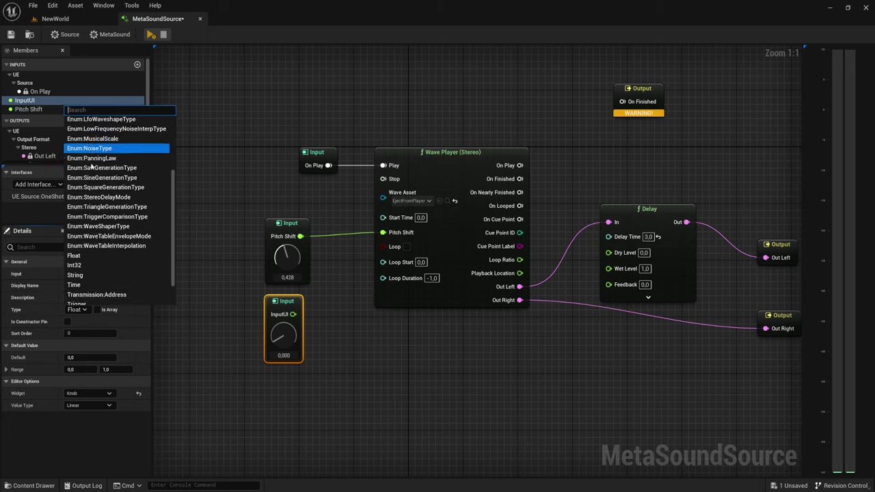
scroll(132, 283, up, 1)
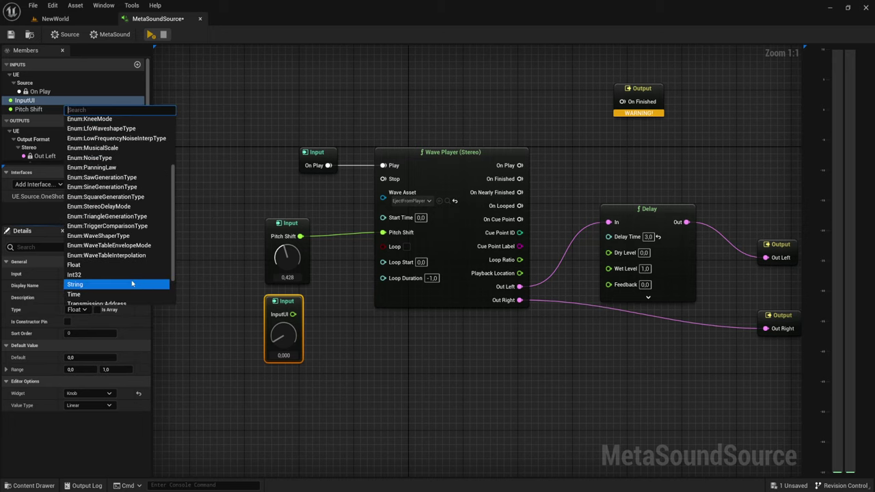
scroll(132, 283, up, 3)
scroll(131, 282, up, 3)
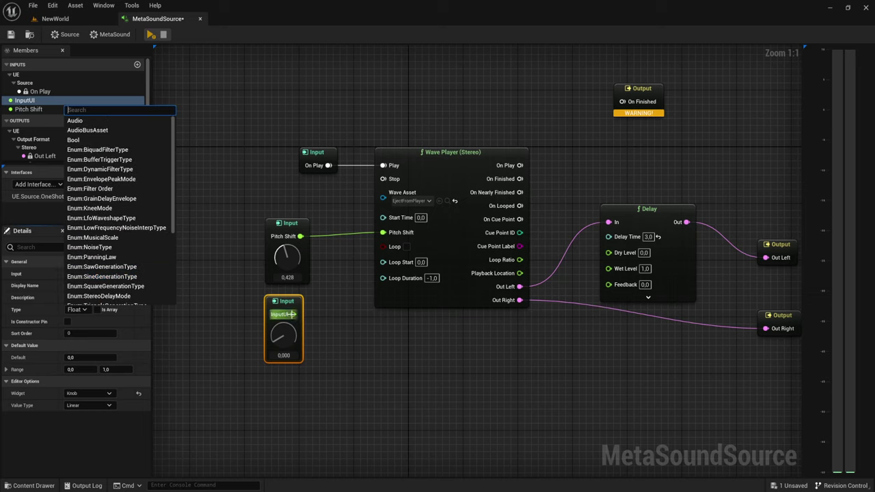
Try displaying InputUI as a vertical slider, then switch its widget back to Knob
drag(292, 315, 332, 290)
click(314, 290)
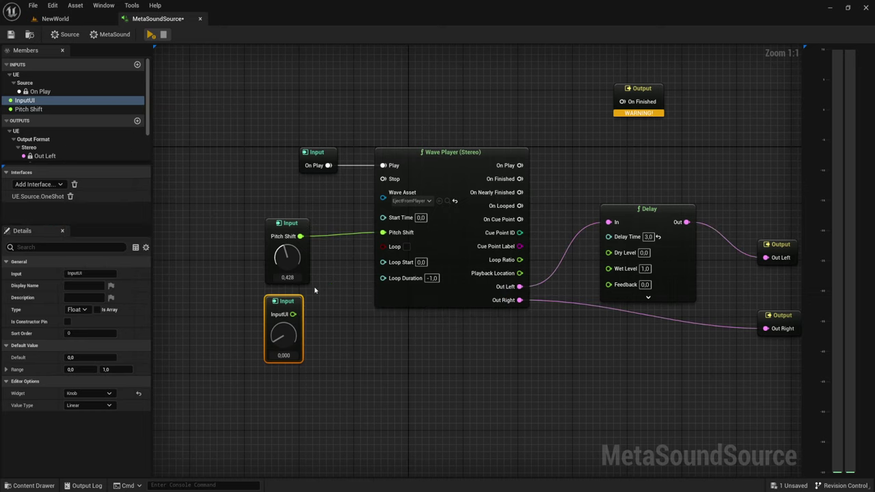
click(31, 94)
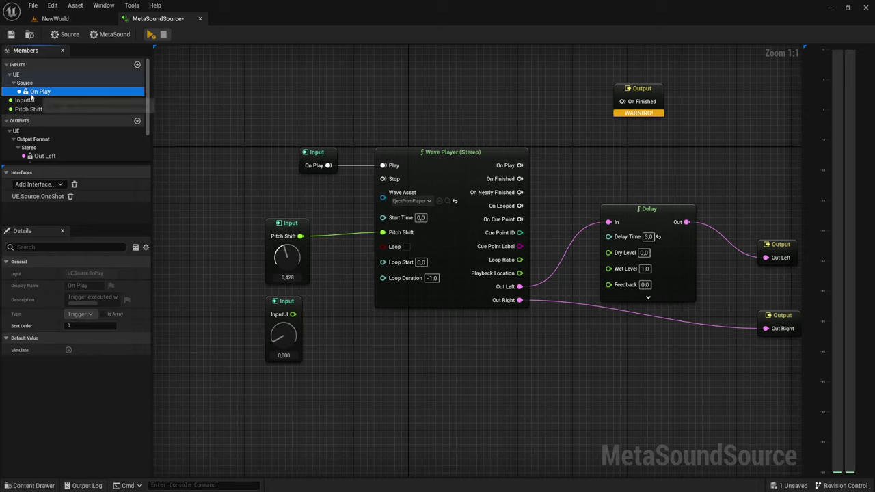
click(27, 101)
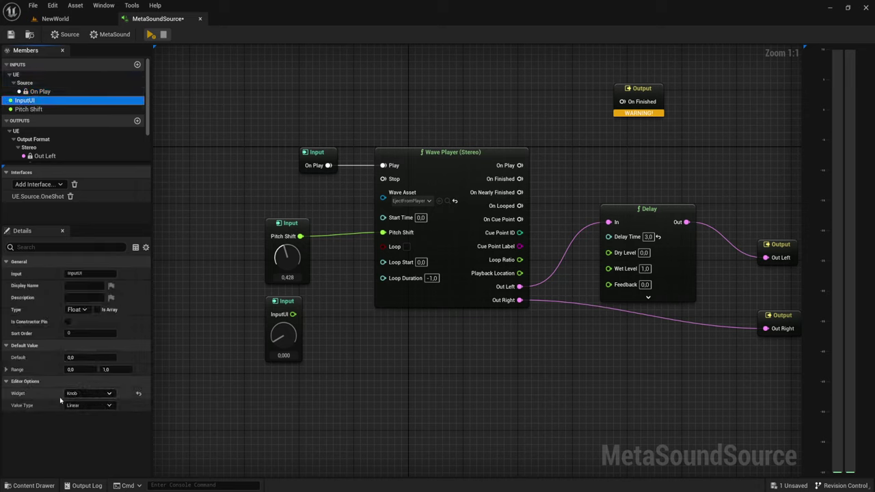
click(109, 394)
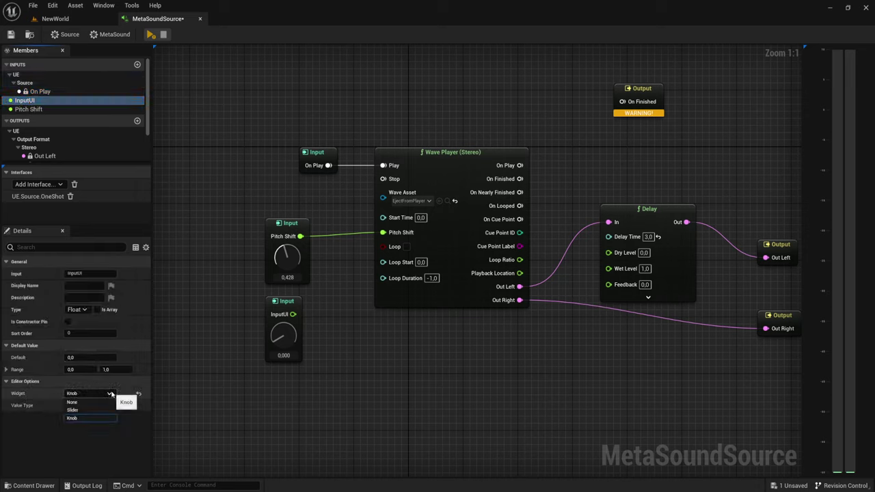
click(72, 410)
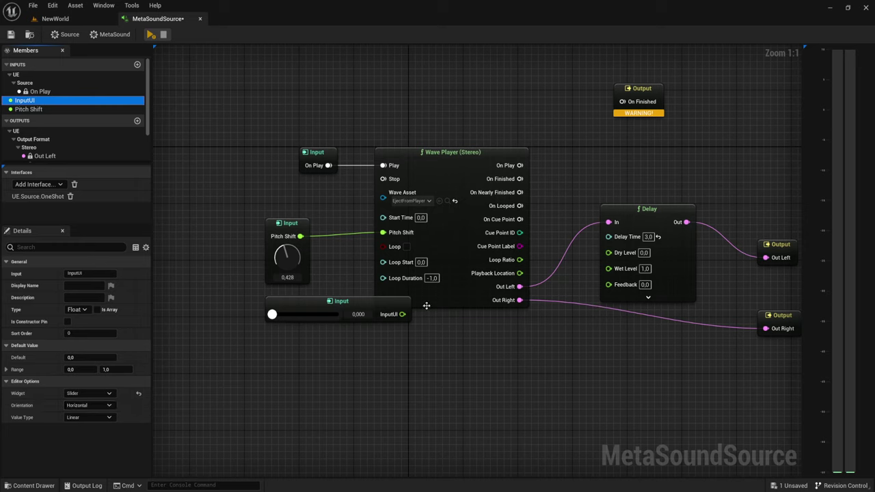
click(88, 405)
click(82, 424)
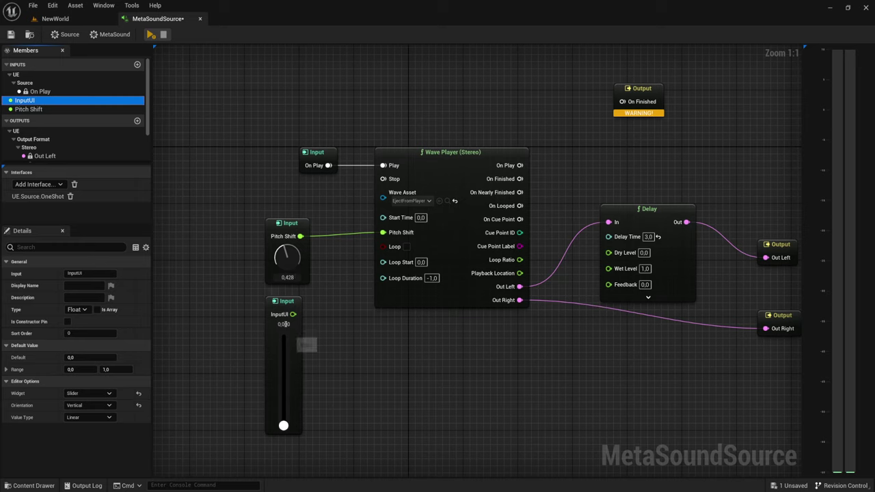
click(89, 393)
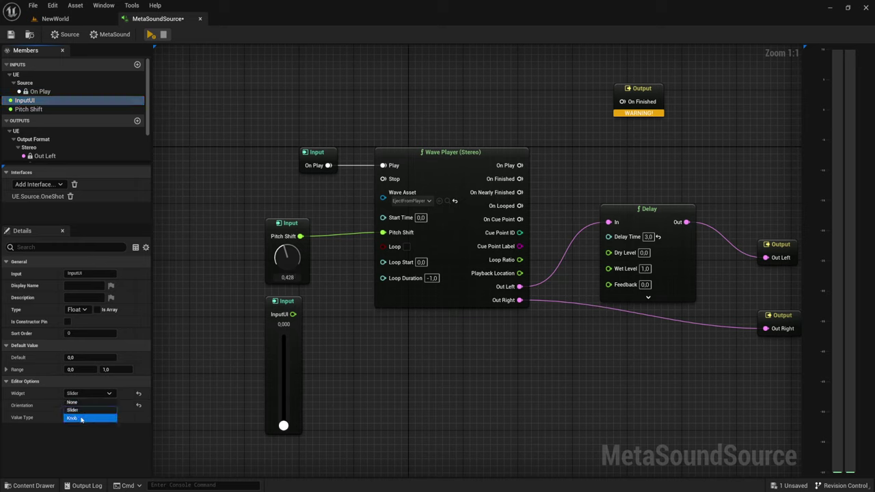
click(81, 418)
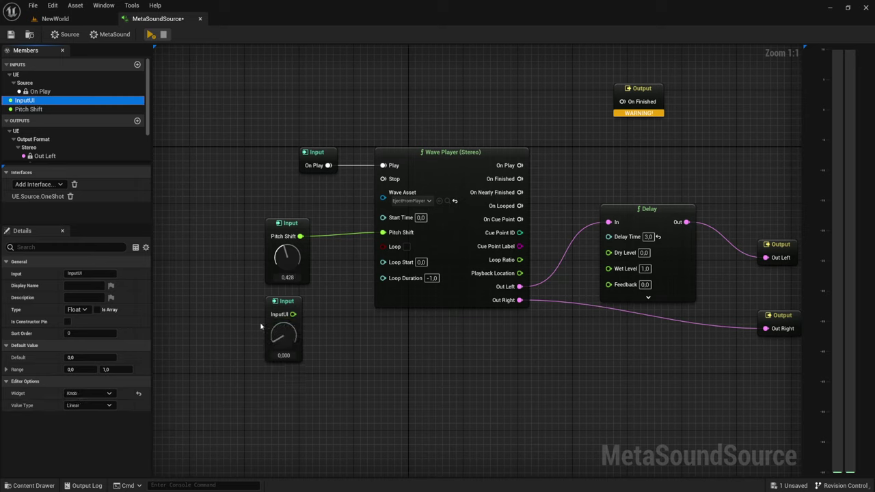
Turn the knob to 0.24 and try Frequency (Log) and Volume value types before returning to Linear
drag(278, 335, 276, 318)
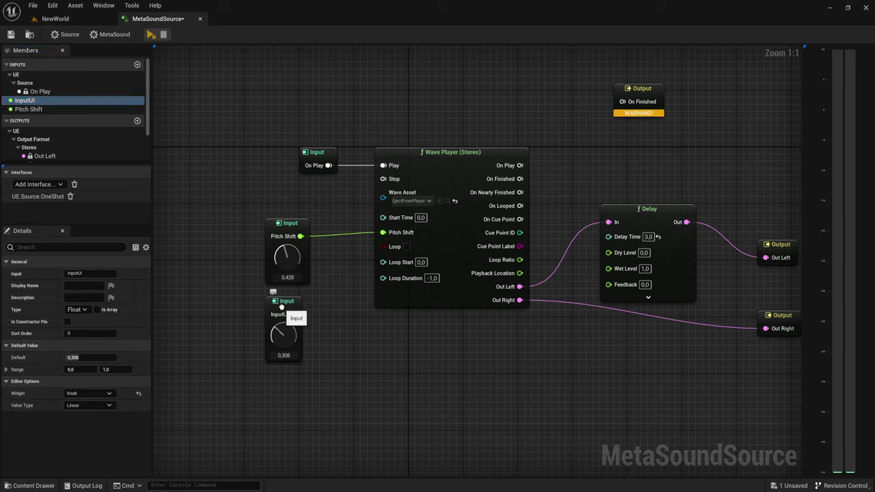
text(0,24)
click(95, 405)
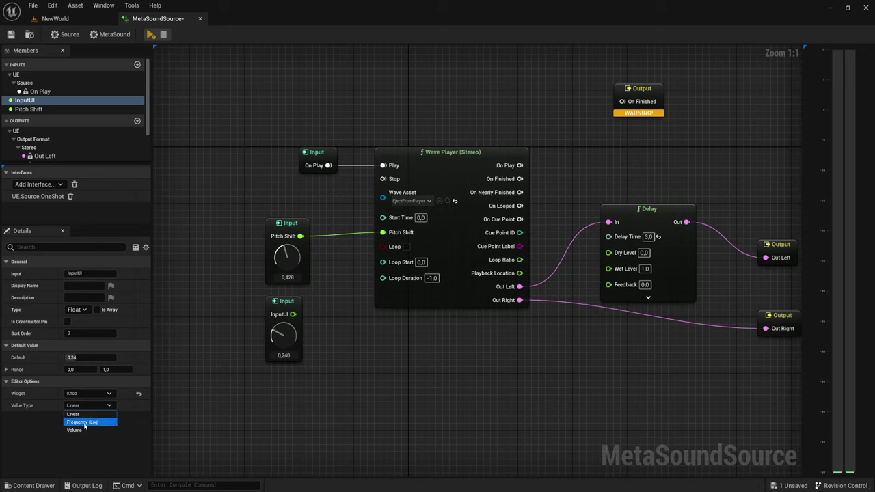
click(84, 424)
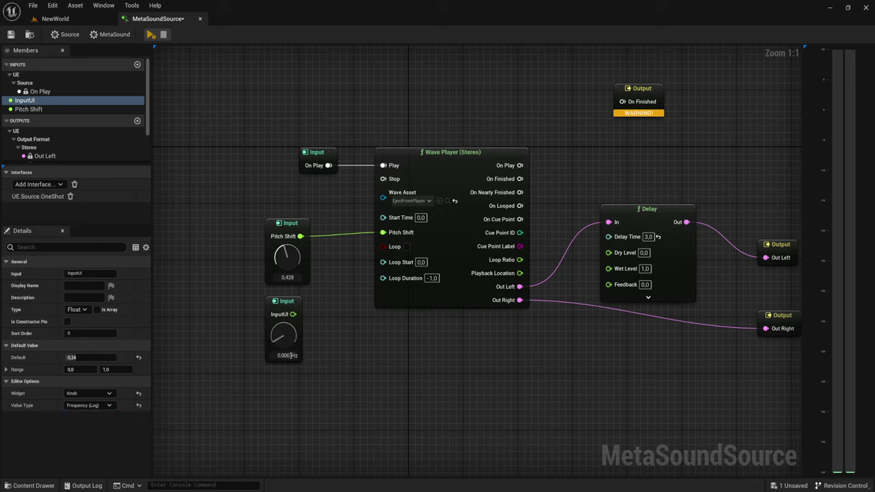
click(89, 405)
click(82, 428)
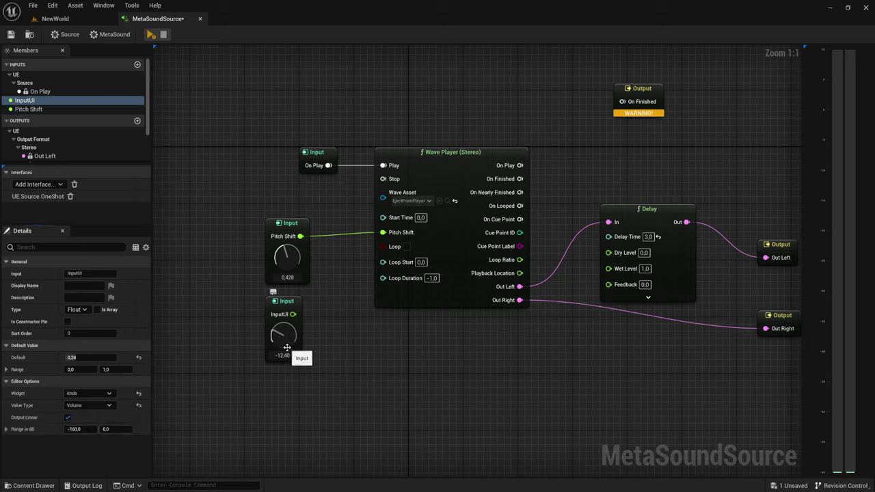
click(85, 405)
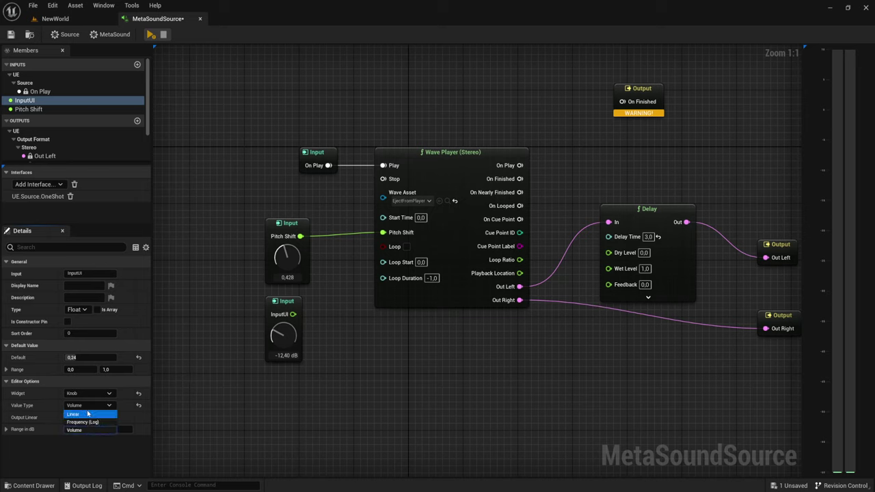
click(79, 416)
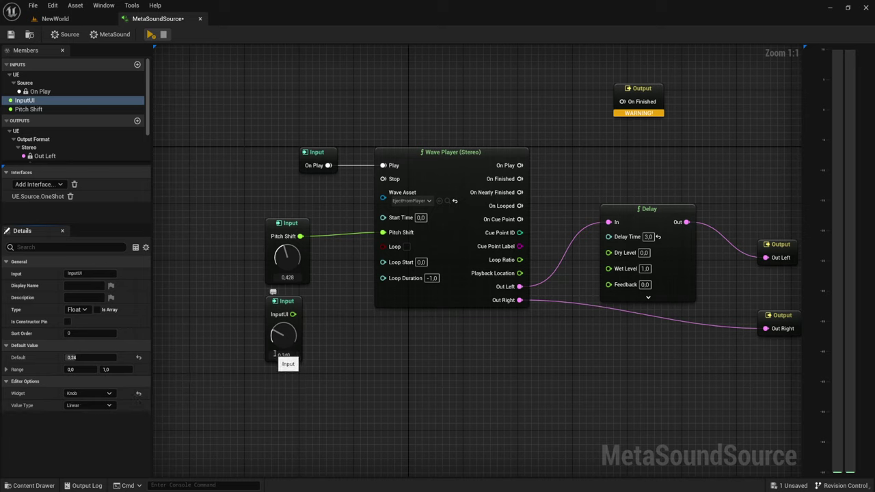
Set the InputUI range to 50–250, testing the knob along the way
drag(286, 356, 274, 292)
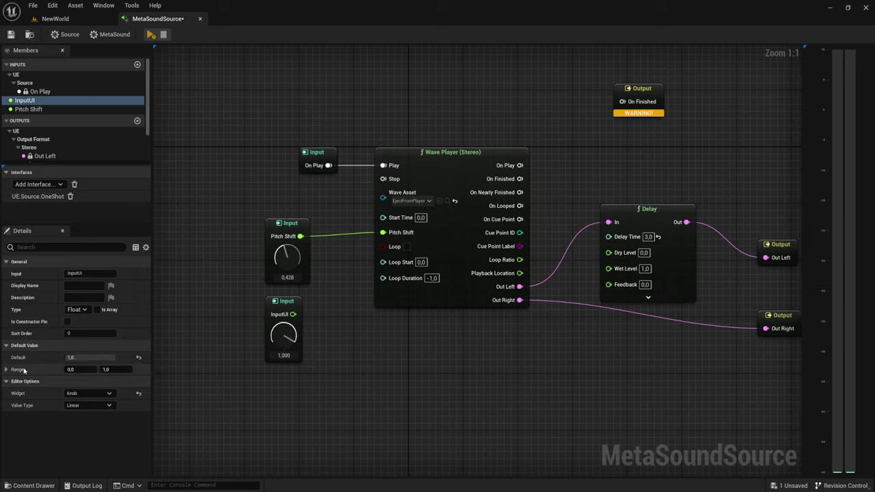
click(115, 369)
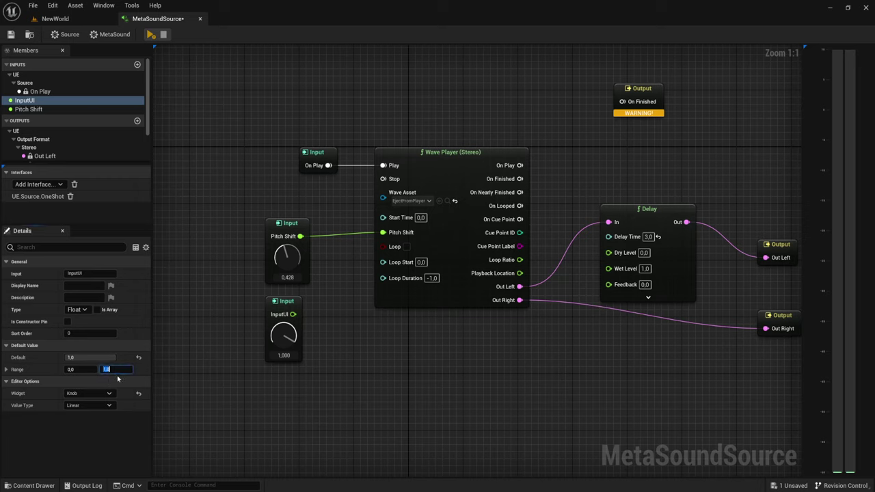
text(250)
key(Return)
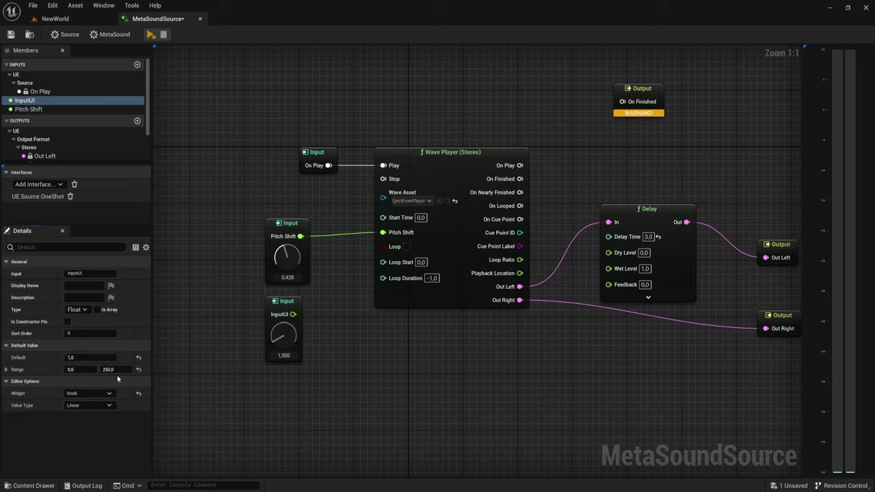
mouse_move(275, 336)
mouse_down()
mouse_move(292, 332)
mouse_move(307, 405)
mouse_up()
click(77, 371)
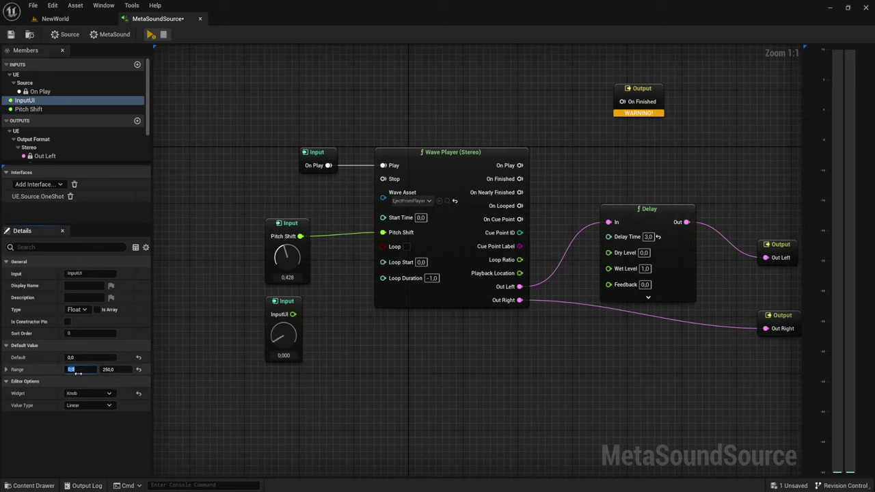
text(50)
key(Return)
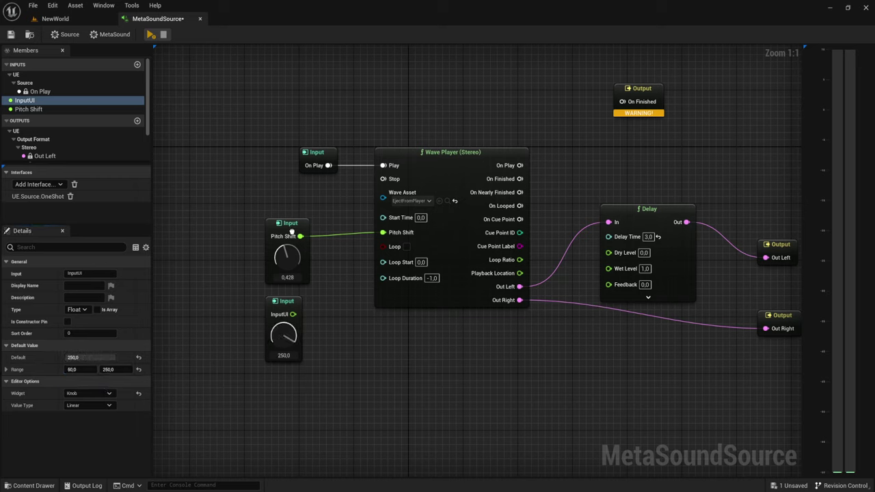
Set the InputUI default value to 100, then set its widget to None
drag(274, 342, 217, 370)
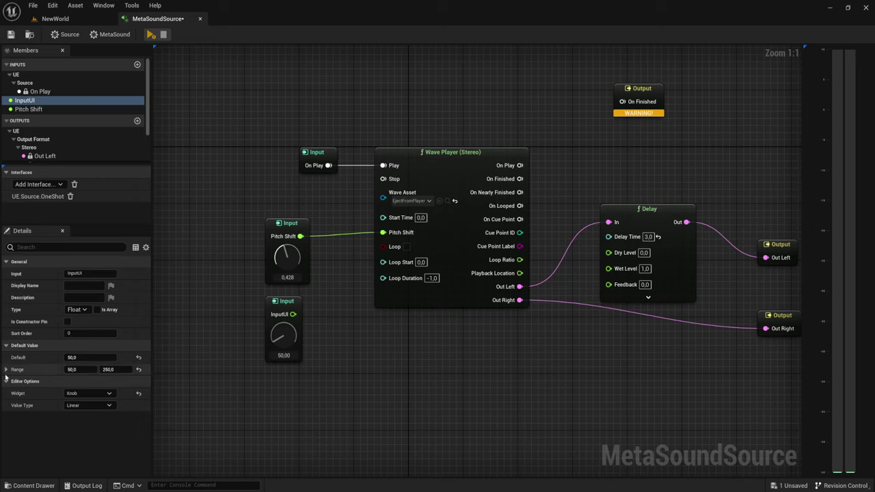
click(85, 358)
text(100)
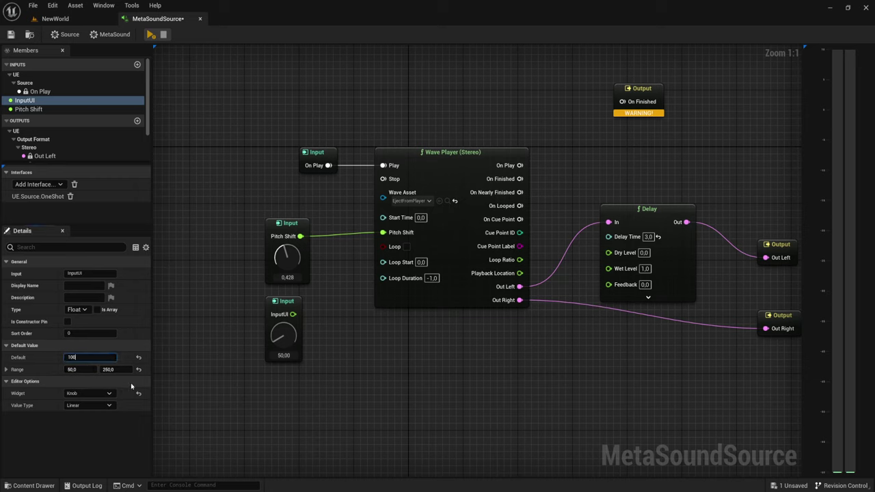
key(Return)
click(138, 393)
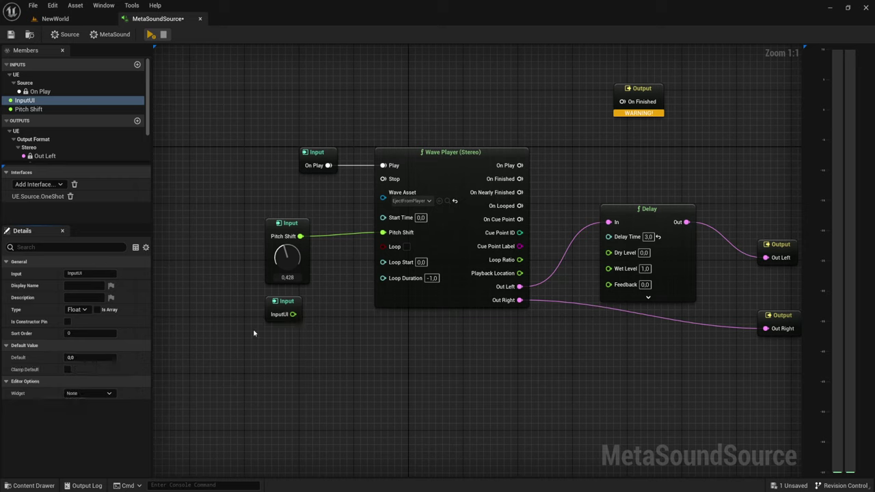
Delete the InputUI node and promote the Wave Player's Pitch Shift pin to a graph variable
click(284, 308)
key(Delete)
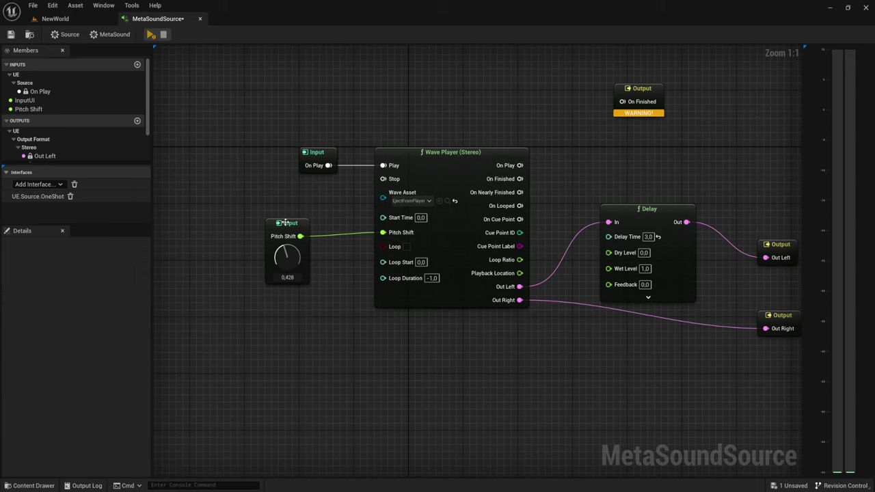
drag(285, 222, 246, 173)
drag(383, 232, 276, 279)
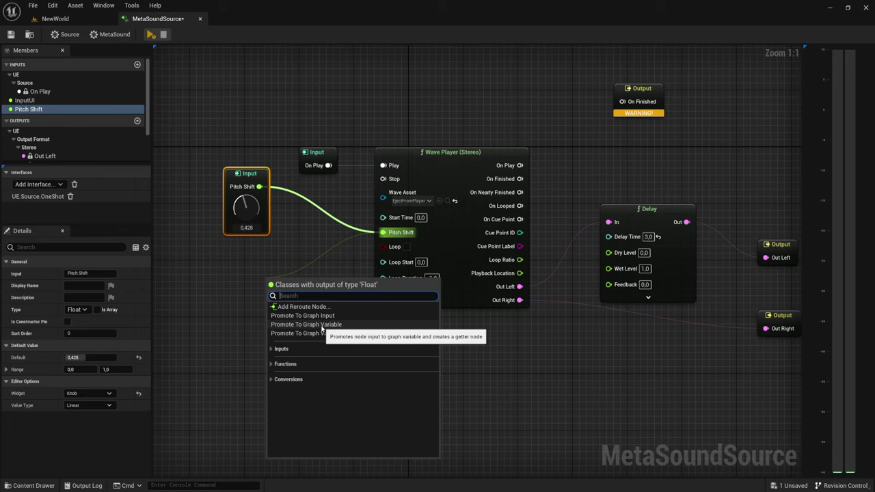
click(323, 325)
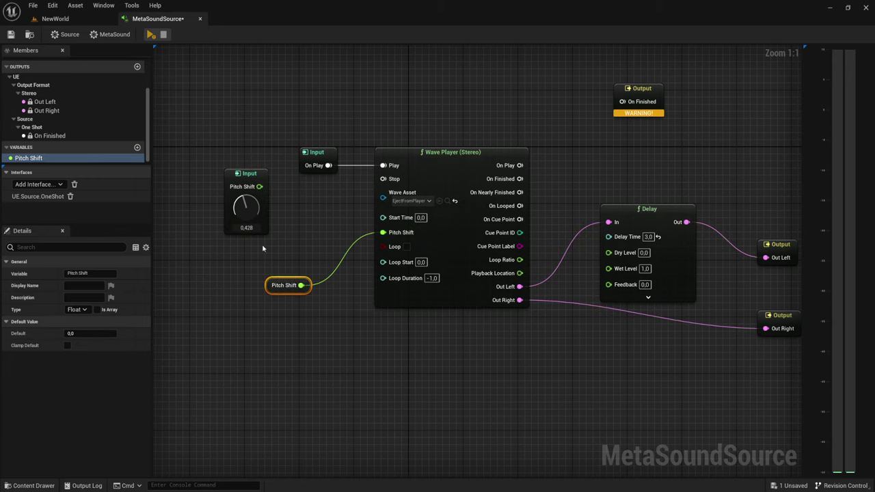
Give the Pitch Shift variable default 650 with range 0–650, then delete its getter node
drag(262, 253, 342, 332)
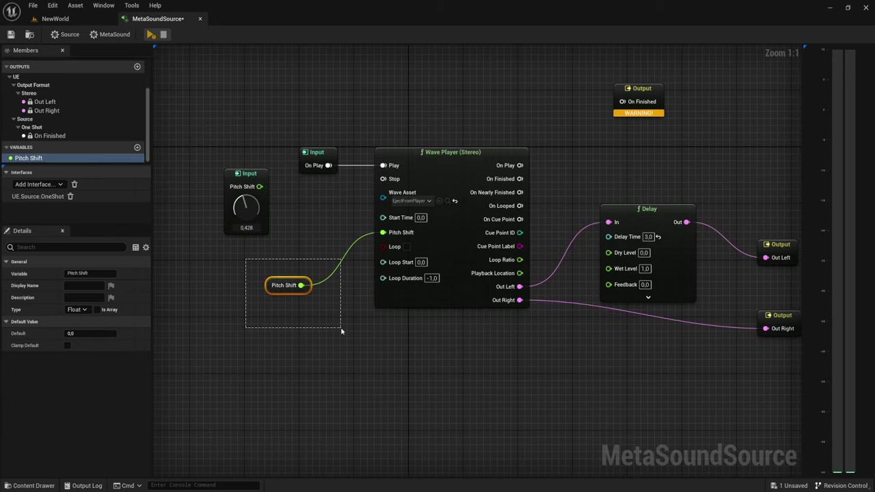
click(89, 333)
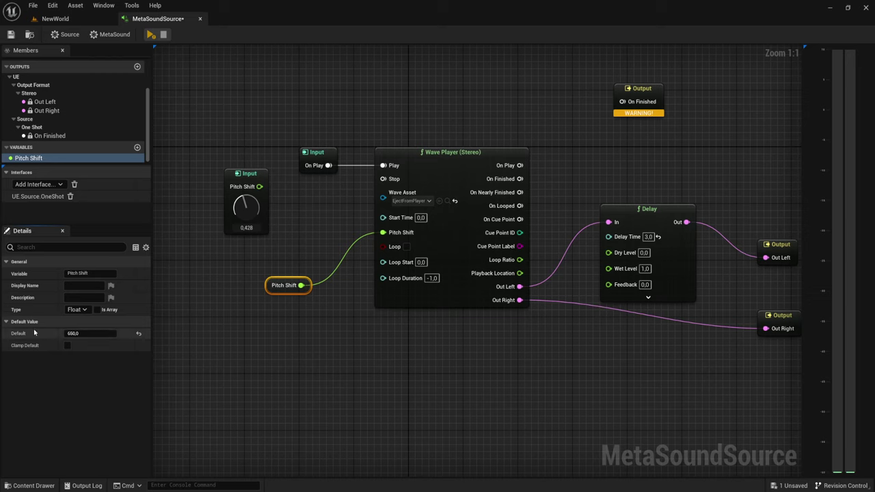
text(650)
click(67, 345)
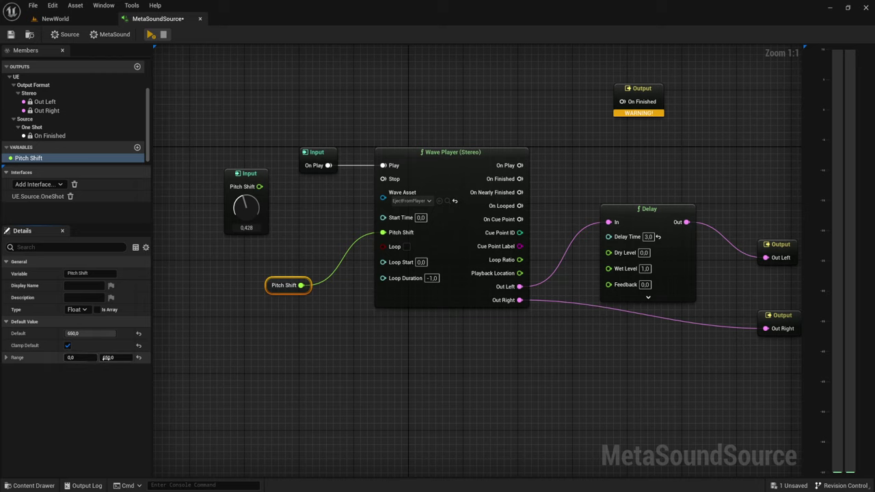
click(80, 356)
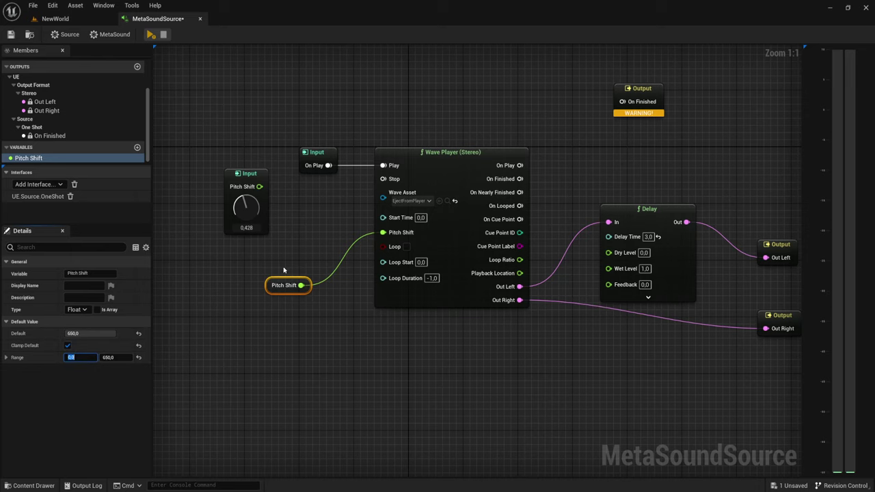
key(Delete)
Delete the Pitch Shift knob input node and move the On Finished output to the lower right
drag(224, 161, 268, 303)
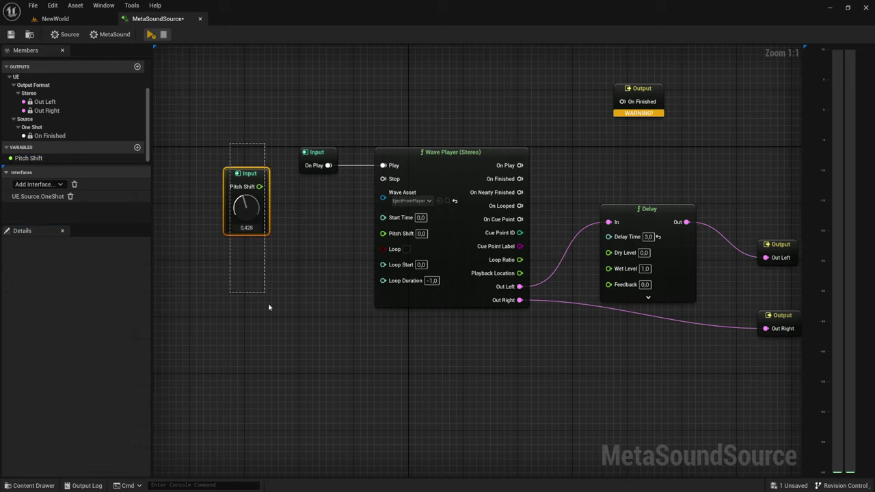
key(Delete)
scroll(325, 202, down, 1)
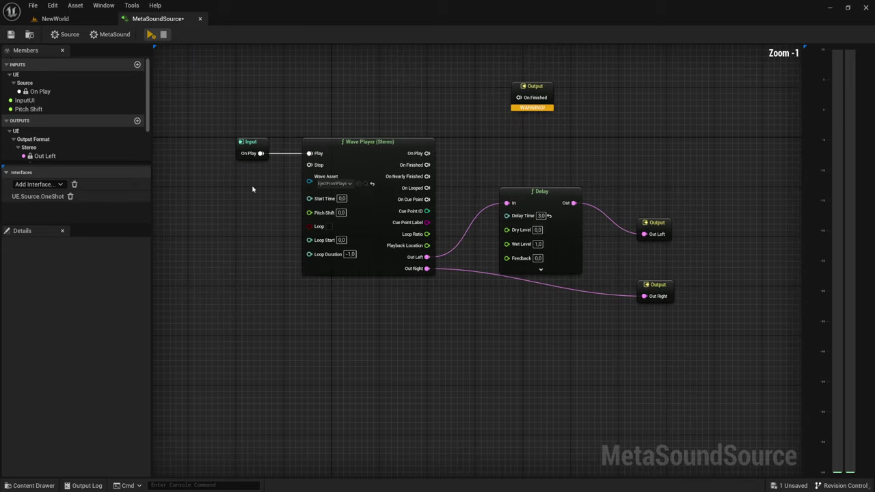
scroll(524, 151, down, 2)
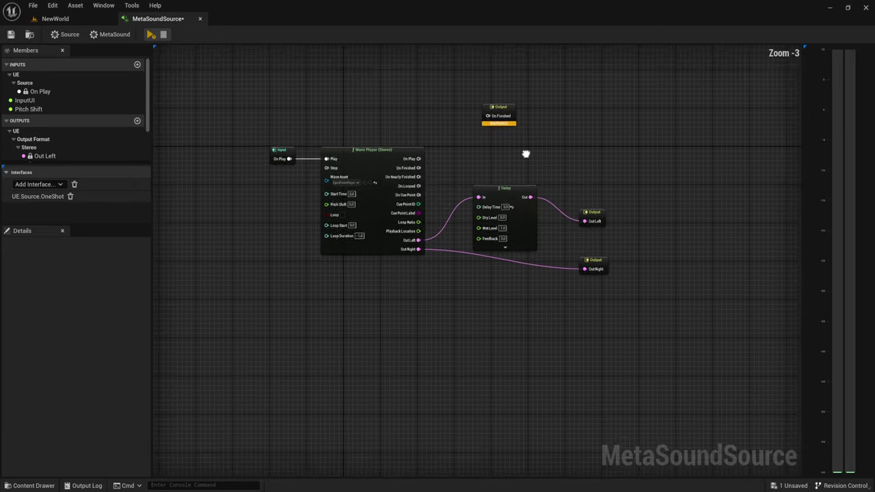
scroll(539, 156, up, 2)
right_drag(544, 161, 566, 112)
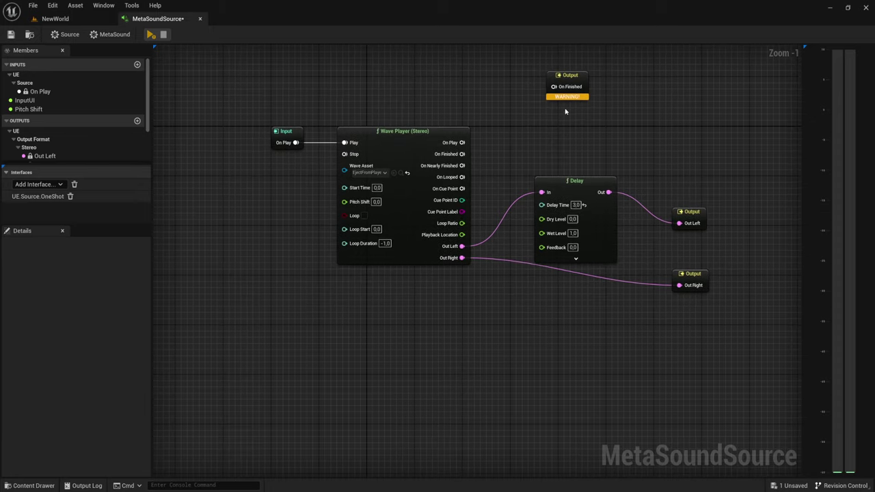
mouse_move(586, 116)
mouse_down()
mouse_move(697, 373)
mouse_move(709, 378)
mouse_up()
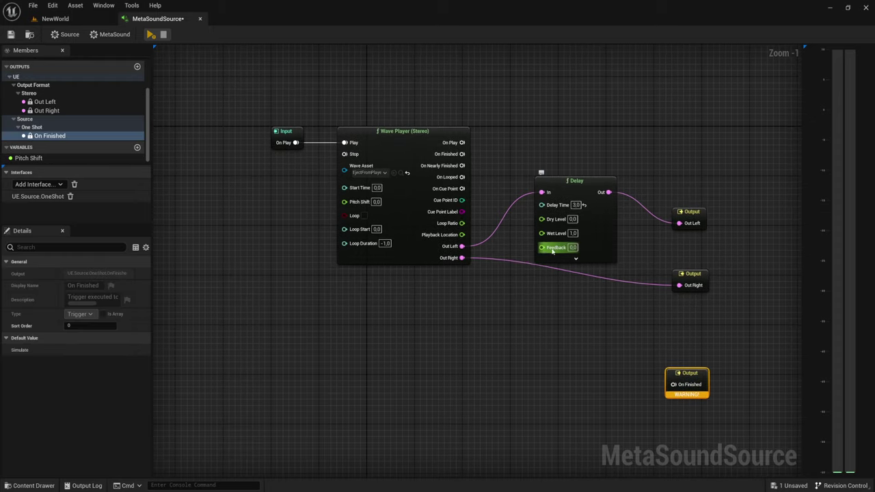
scroll(540, 270, down, 1)
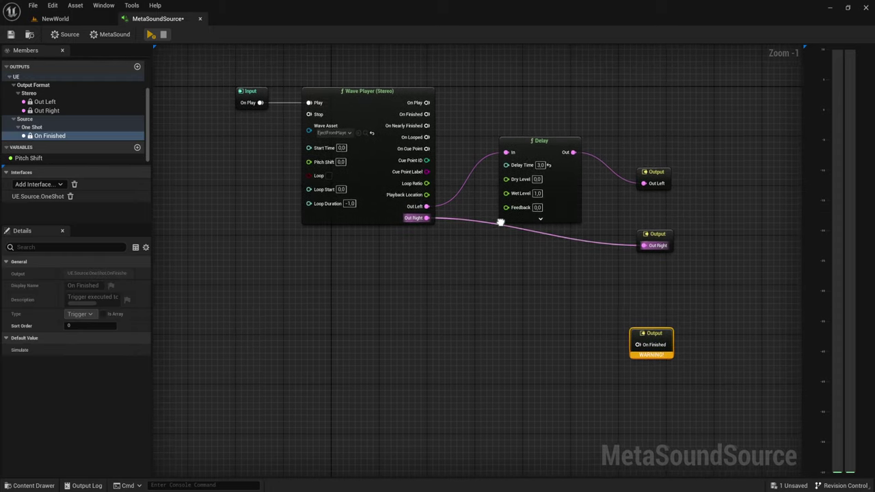
Duplicate the Wave Player above the original and wire the first player's On Finished to its Play
click(431, 214)
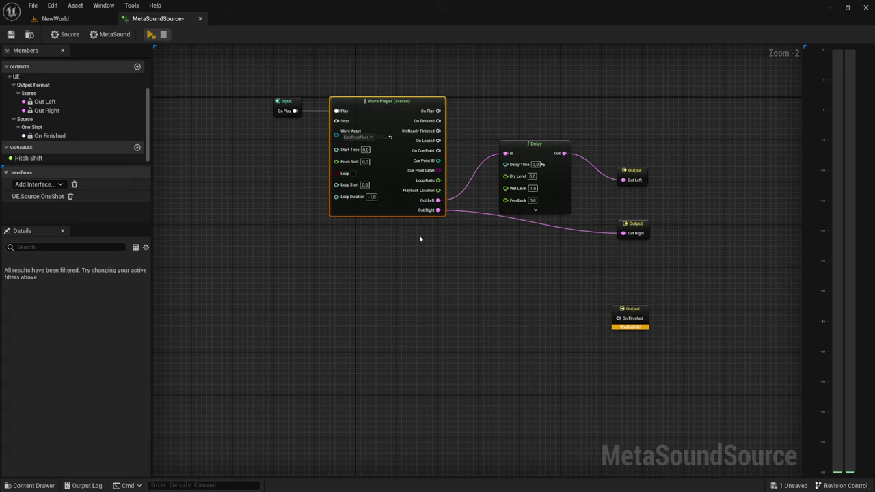
key(ctrl+d)
mouse_move(439, 328)
mouse_down()
mouse_move(399, 250)
mouse_move(535, 292)
mouse_up()
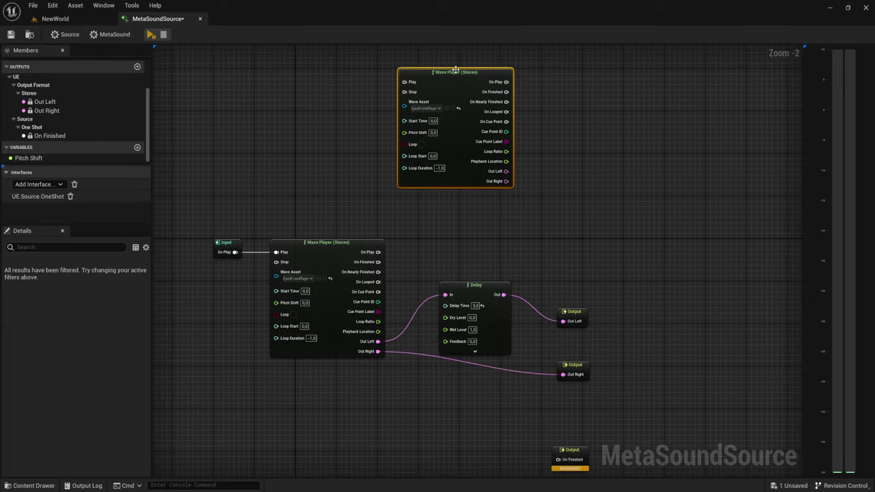
drag(535, 292, 480, 152)
right_drag(481, 151, 435, 206)
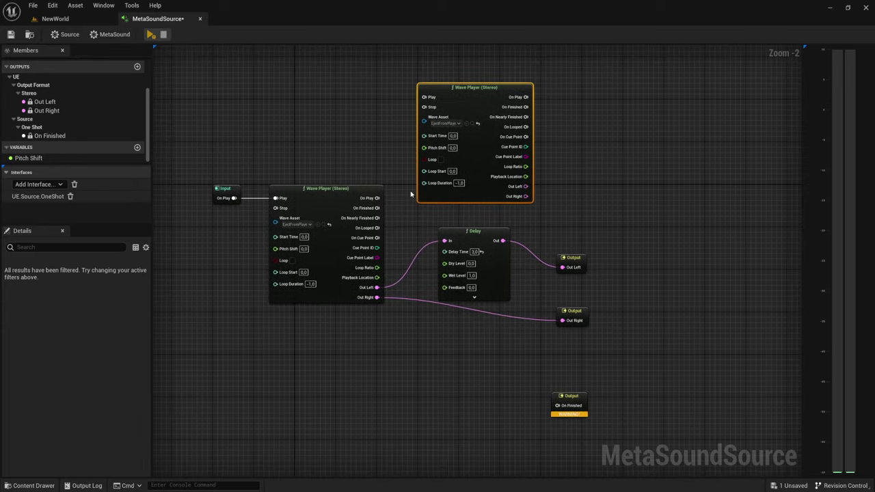
drag(307, 158, 428, 312)
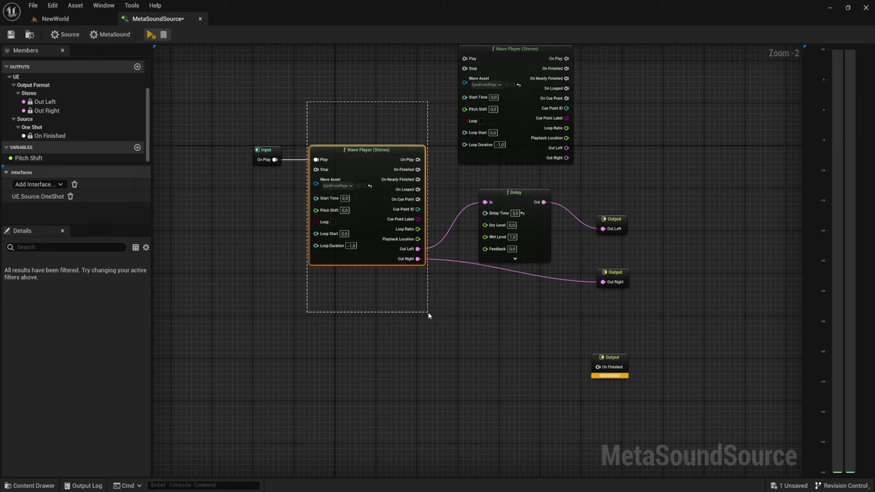
right_drag(427, 313, 414, 364)
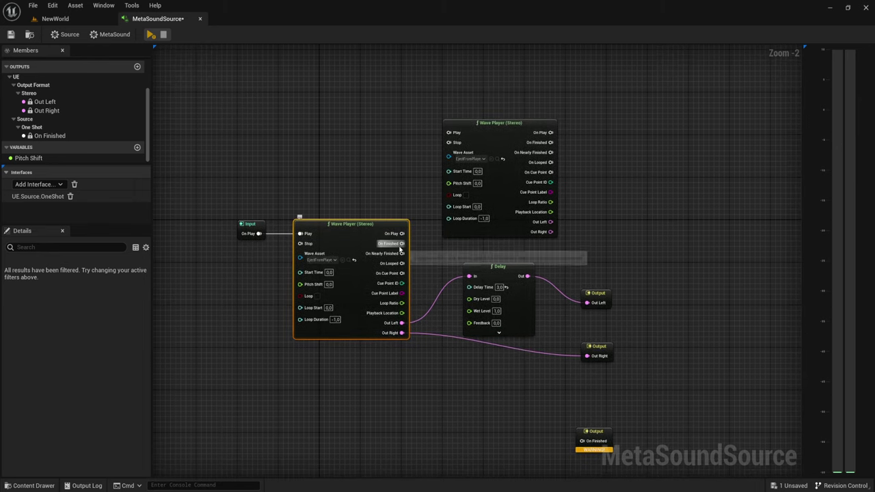
drag(402, 244, 449, 133)
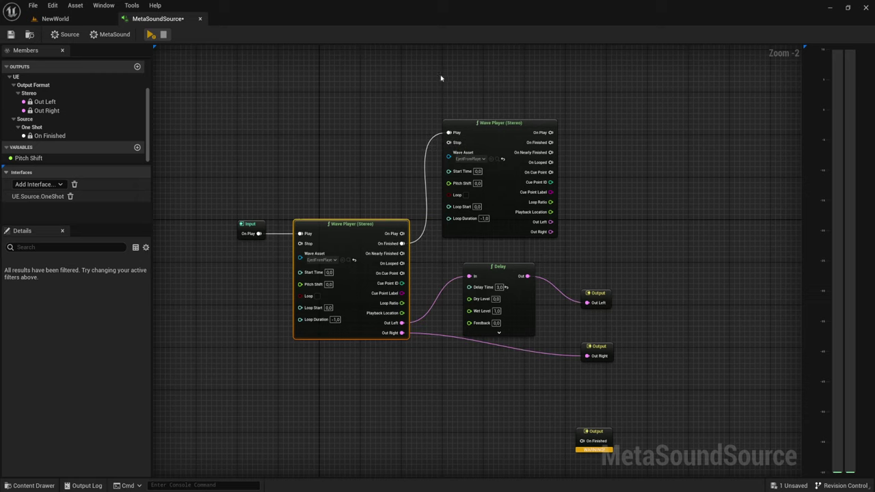
Select the upper Wave Player and open its Wave Asset list
drag(430, 95, 544, 144)
right_drag(590, 219, 564, 163)
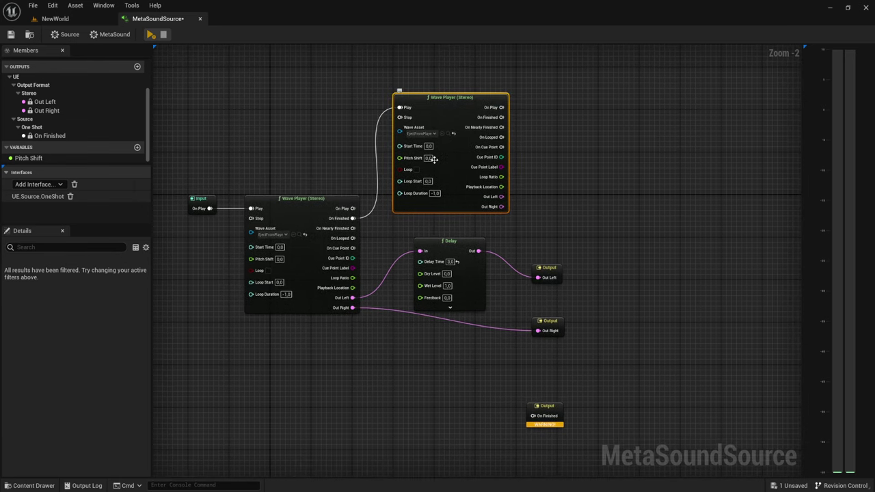
click(419, 133)
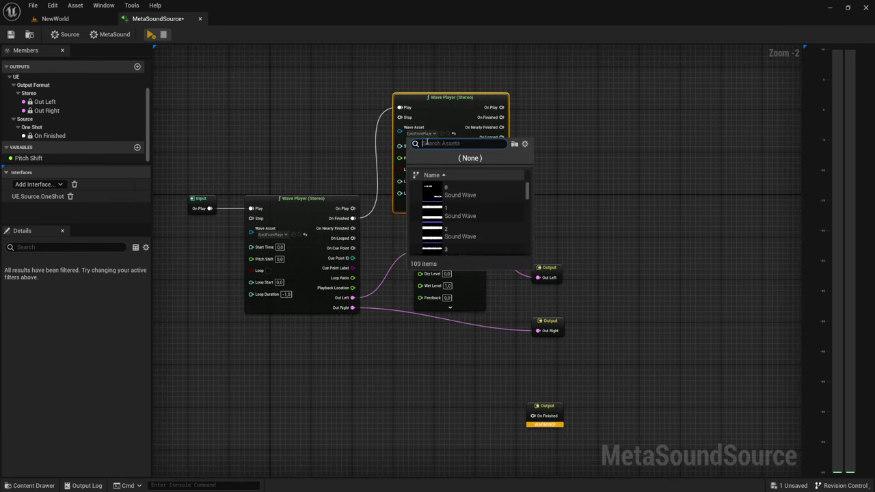
click(419, 133)
click(434, 134)
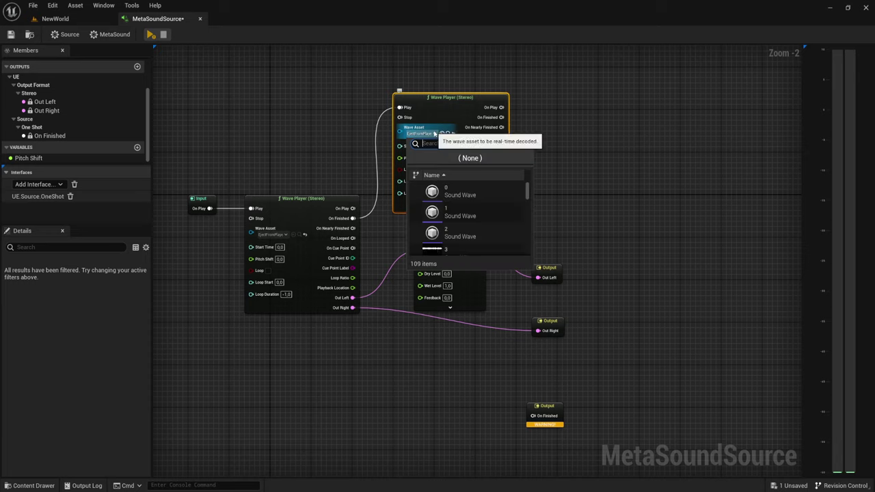
click(435, 133)
Reopen the upper Wave Player's sound asset list and scroll through the available sounds
click(417, 134)
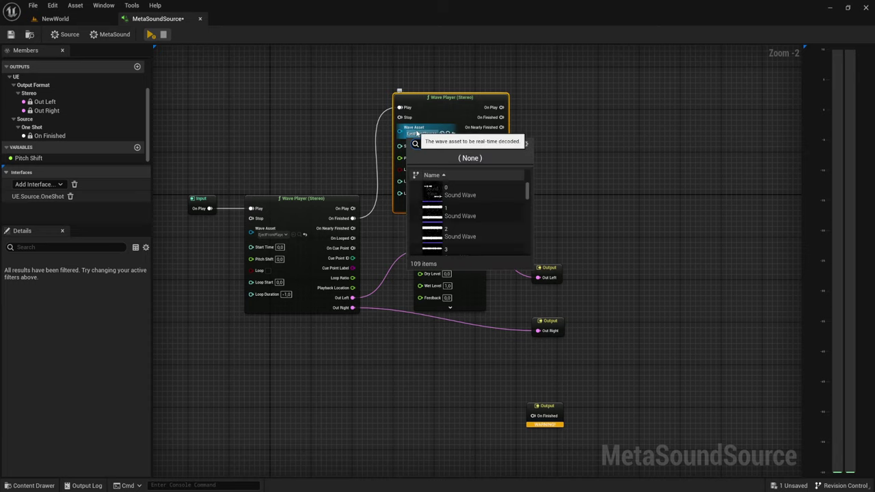
click(417, 134)
click(424, 134)
click(431, 135)
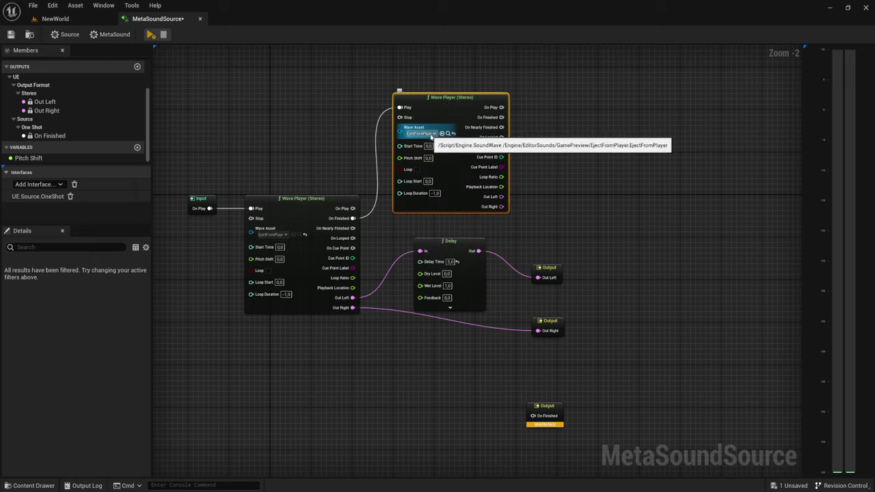
click(431, 135)
click(432, 135)
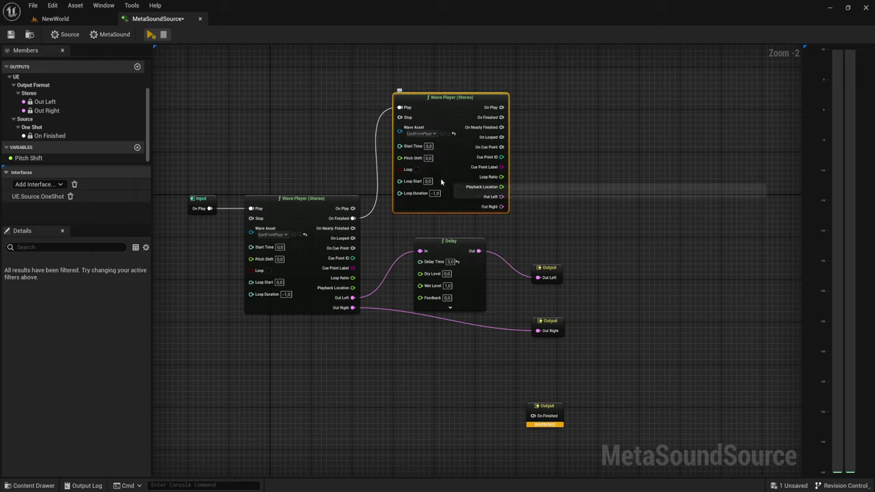
click(431, 134)
click(432, 135)
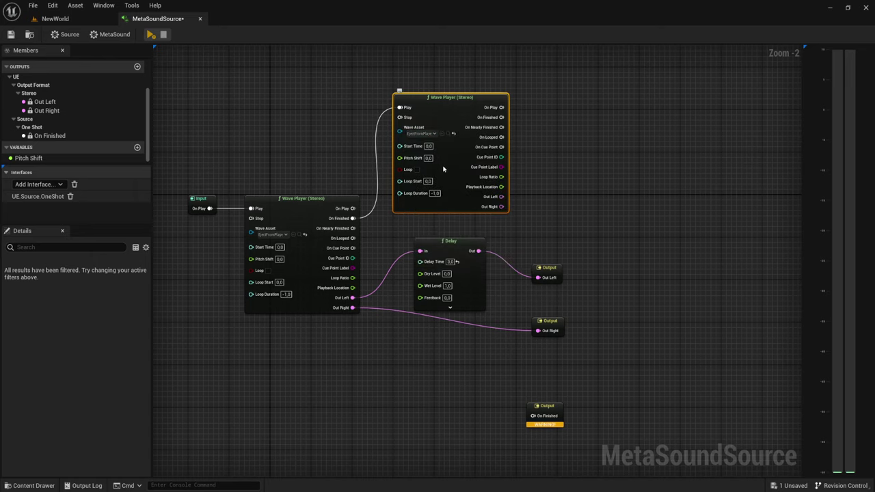
click(422, 133)
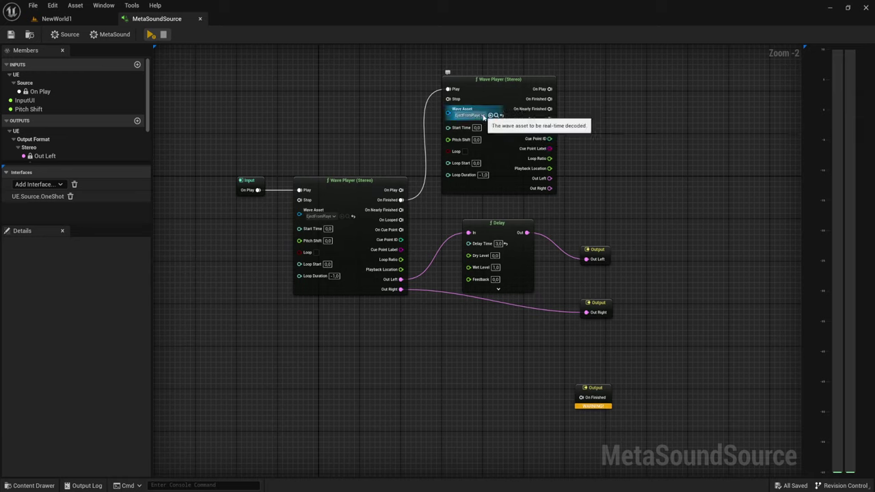
click(471, 115)
scroll(528, 190, down, 1)
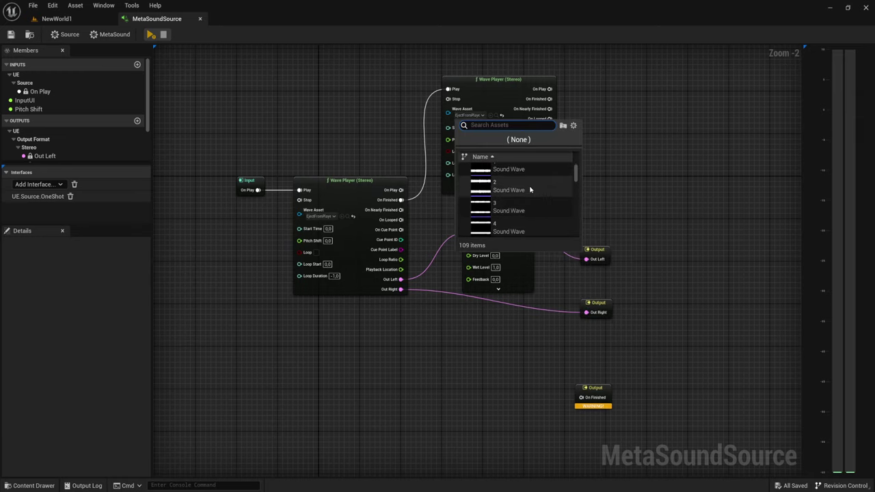
scroll(528, 190, down, 3)
scroll(526, 190, down, 3)
scroll(524, 190, down, 3)
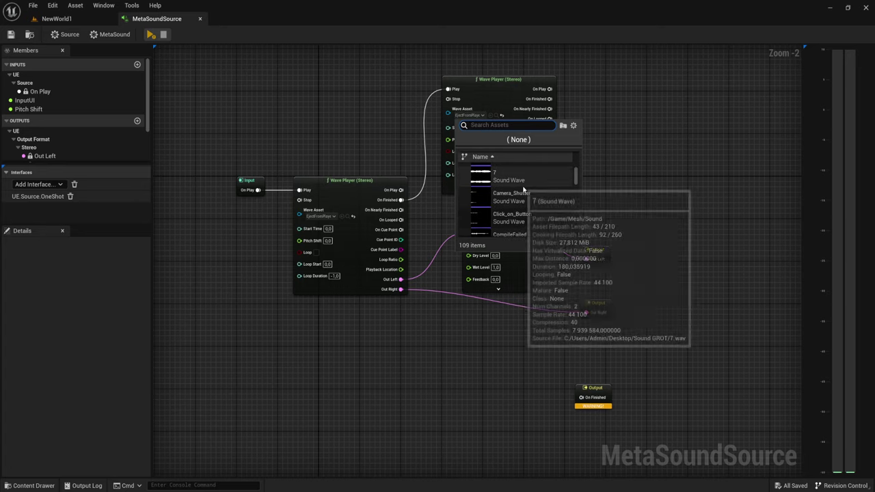
scroll(524, 190, down, 3)
scroll(524, 190, down, 1)
Preview Drop_Item_From_ContentBrowser, EjectFromPlayer, EndPlayInEditor, EndSimulate and Enter_Play, then assign Enter_Play
click(481, 179)
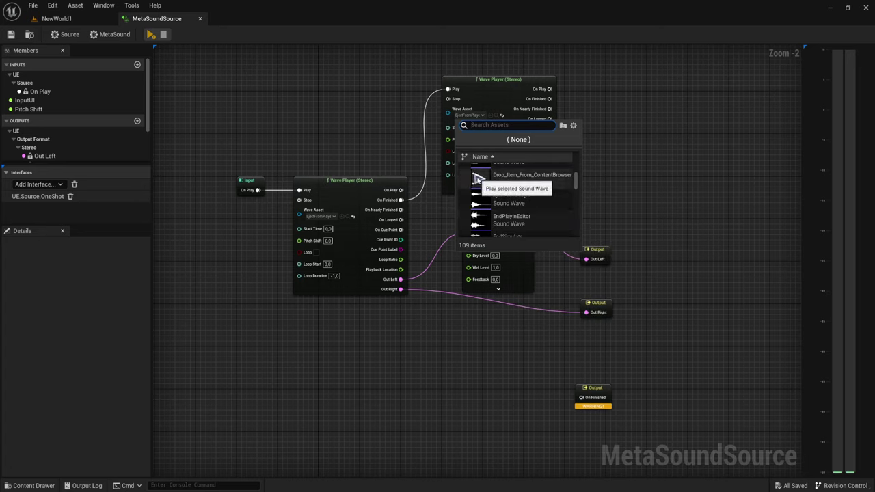
click(481, 198)
click(480, 220)
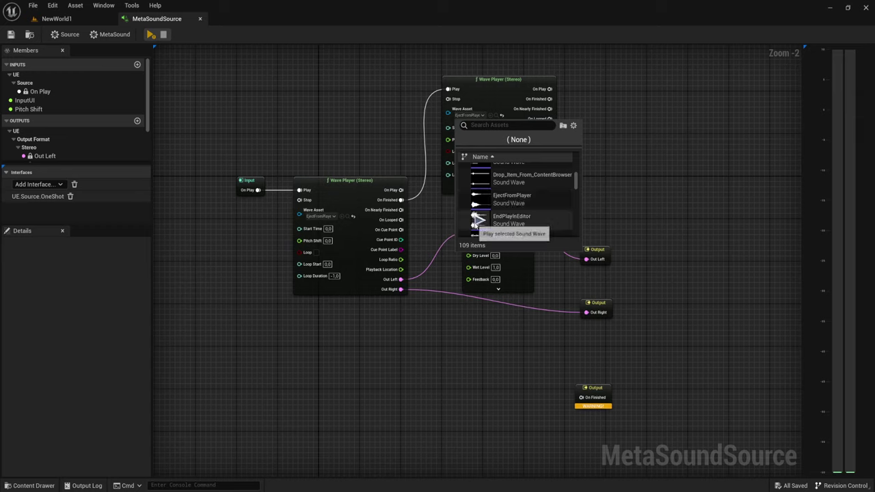
scroll(480, 220, down, 1)
click(481, 212)
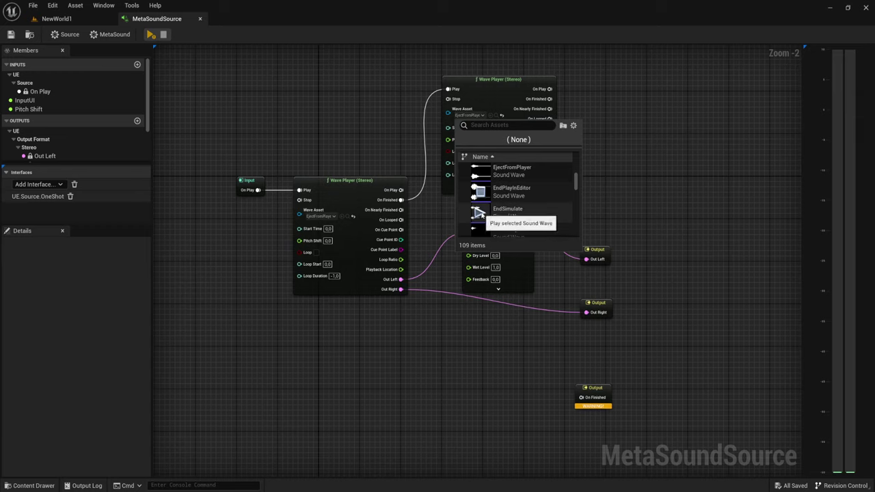
click(482, 233)
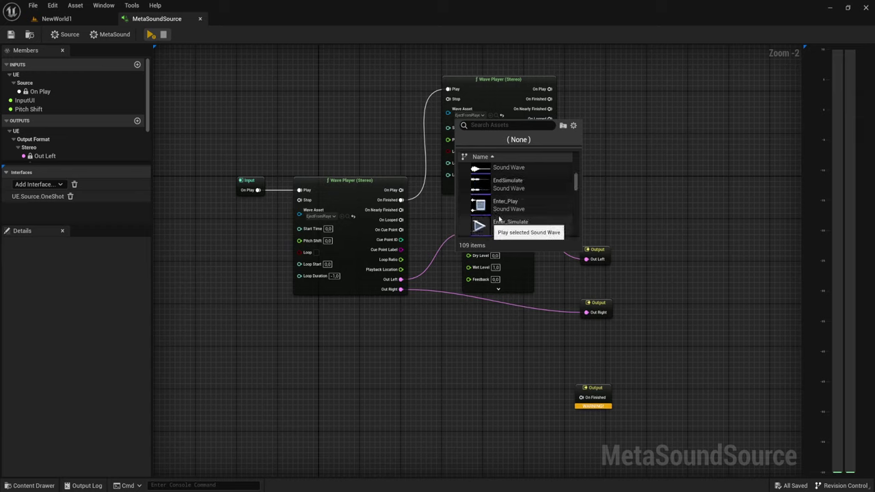
scroll(505, 218, down, 1)
click(519, 208)
click(520, 207)
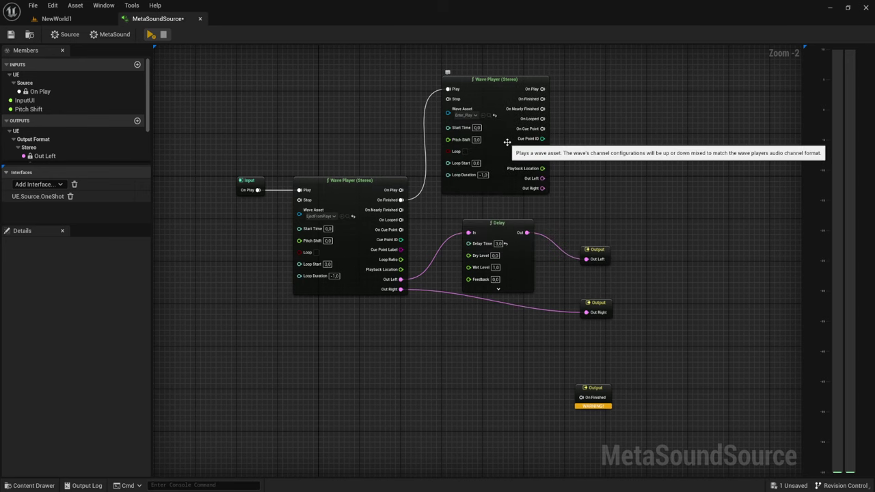
Move the On Finished output to the top right and wire the second player's On Finished into it
right_drag(577, 181, 552, 174)
mouse_move(570, 380)
mouse_down()
mouse_move(605, 133)
mouse_move(593, 108)
mouse_up()
right_drag(562, 174, 581, 213)
mouse_move(479, 72)
mouse_down()
mouse_move(534, 251)
mouse_move(541, 245)
mouse_up()
drag(602, 158, 538, 130)
drag(608, 148, 606, 121)
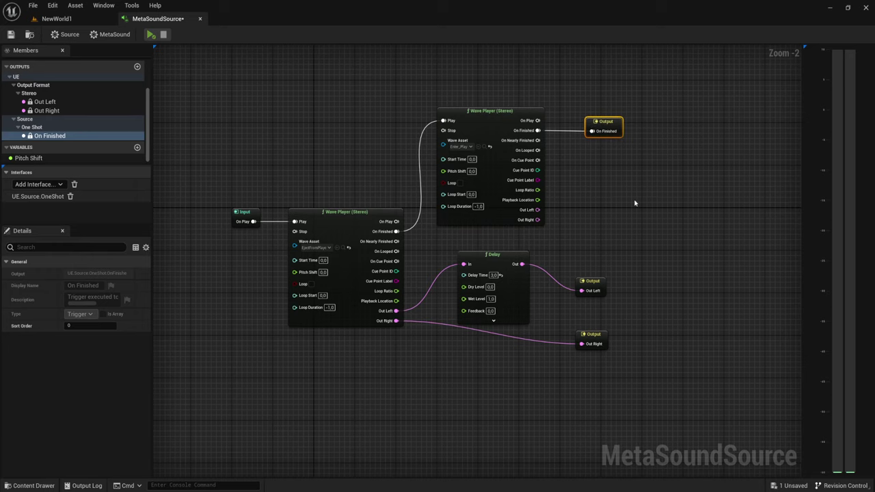
Move both stereo Output nodes right and wire the upper Wave Player's Out Left to Out Left
right_drag(595, 219, 566, 217)
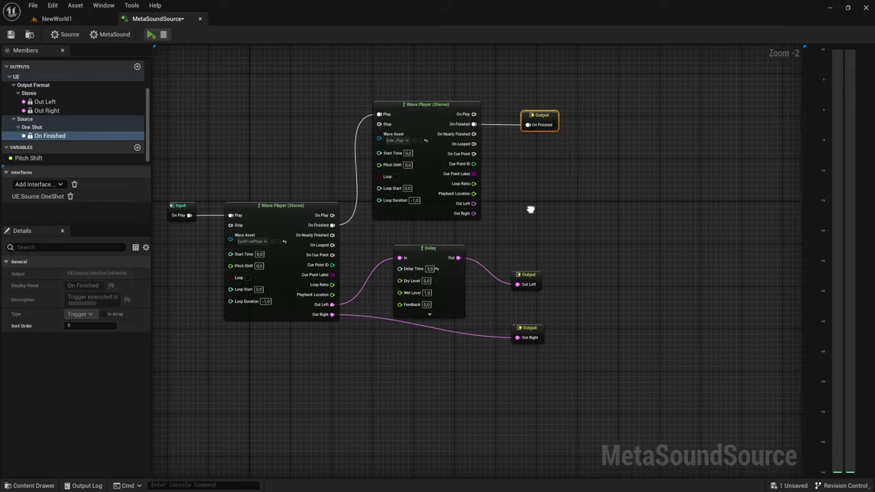
drag(514, 240, 609, 397)
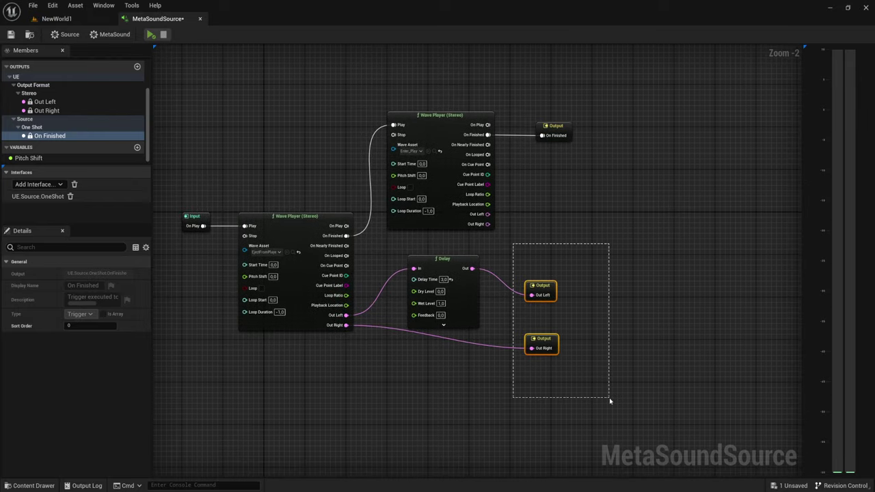
mouse_move(544, 290)
mouse_down()
mouse_move(605, 247)
mouse_move(626, 263)
mouse_up()
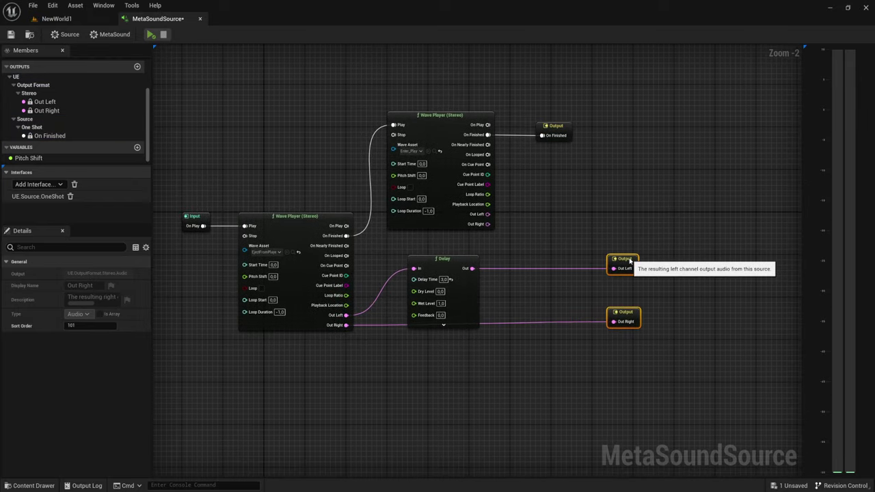
drag(486, 214, 613, 268)
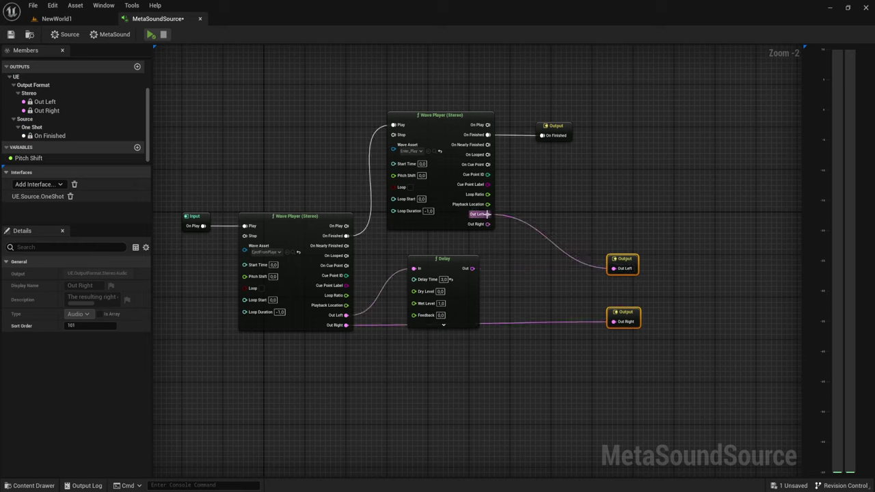
drag(604, 215, 652, 380)
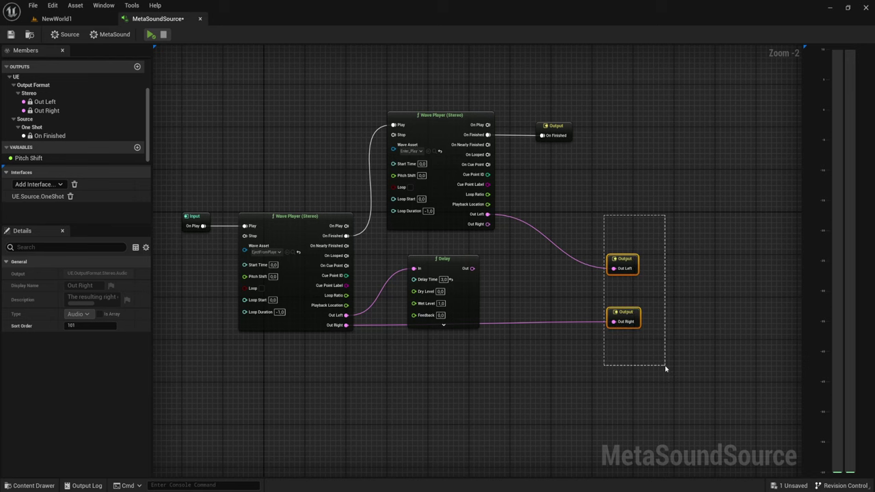
right_drag(658, 341, 663, 338)
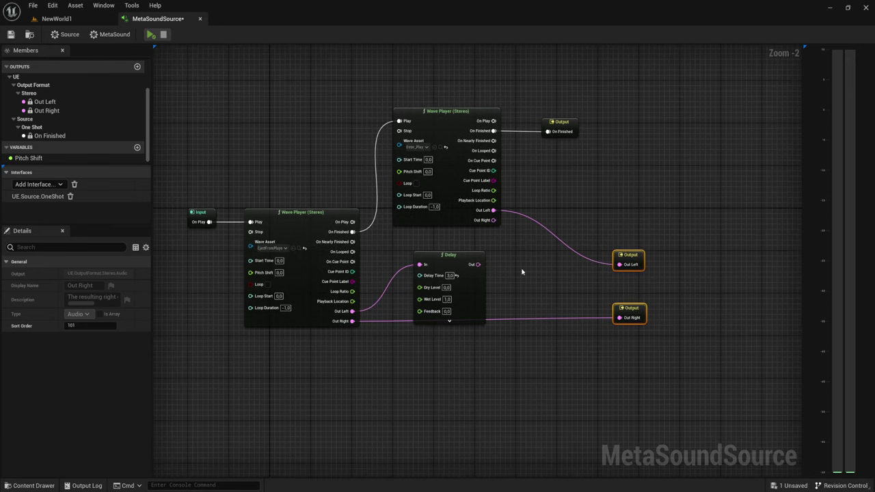
drag(370, 82, 515, 245)
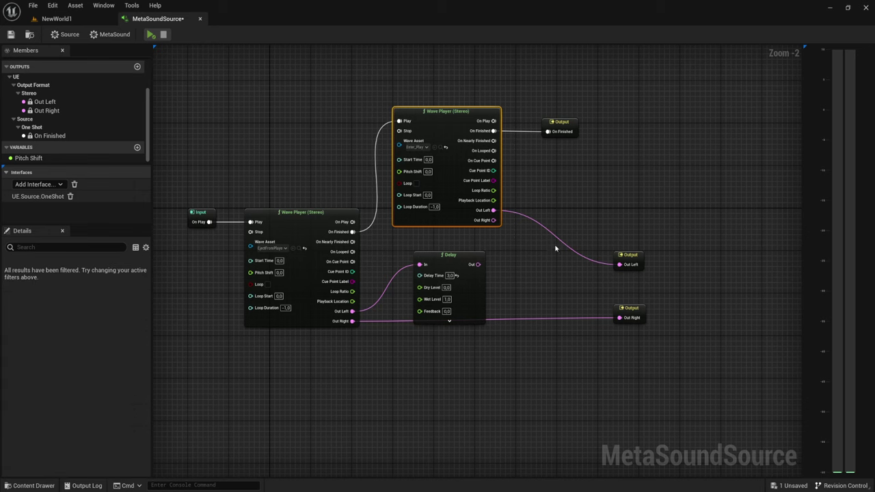
right_drag(470, 230, 489, 233)
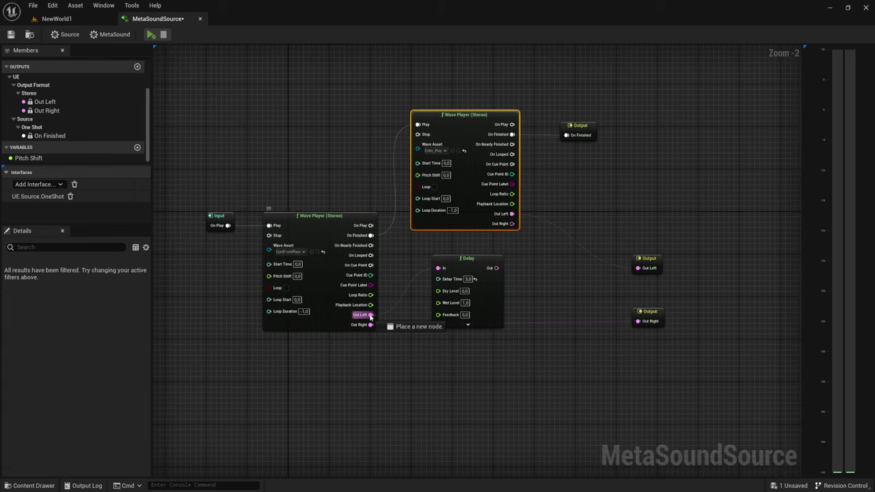
drag(496, 268, 639, 268)
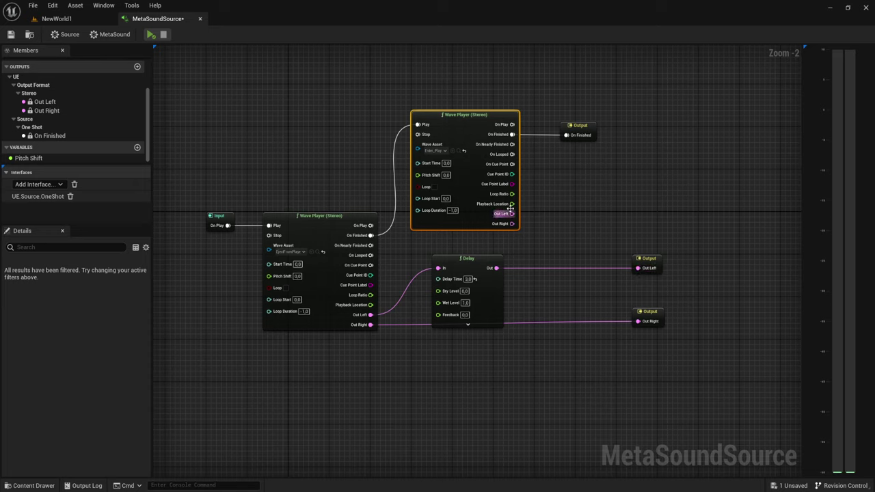
drag(511, 214, 638, 268)
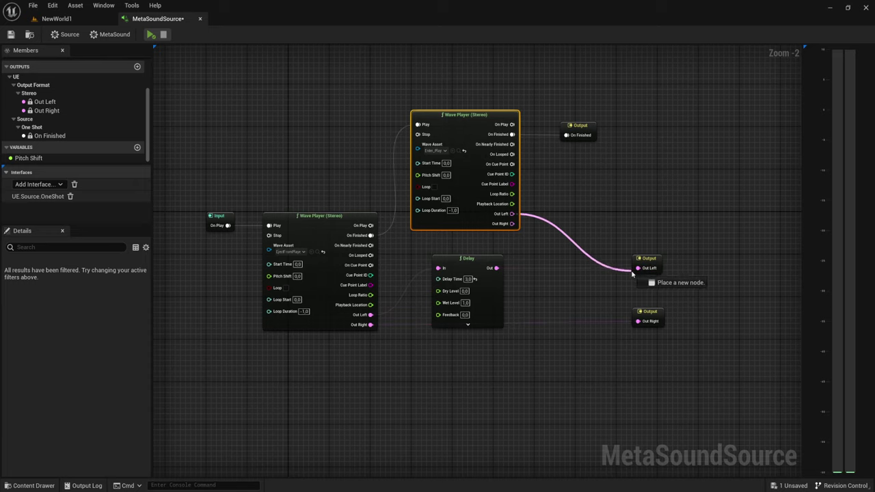
click(584, 225)
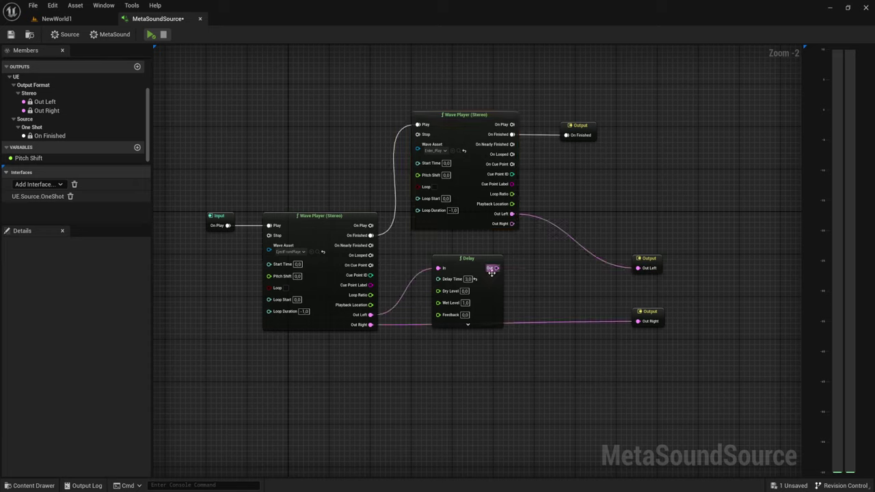
Search 'mixer' in the node menu, add a Stereo Mixer (3), and place it above-right of the outputs
right_click(547, 244)
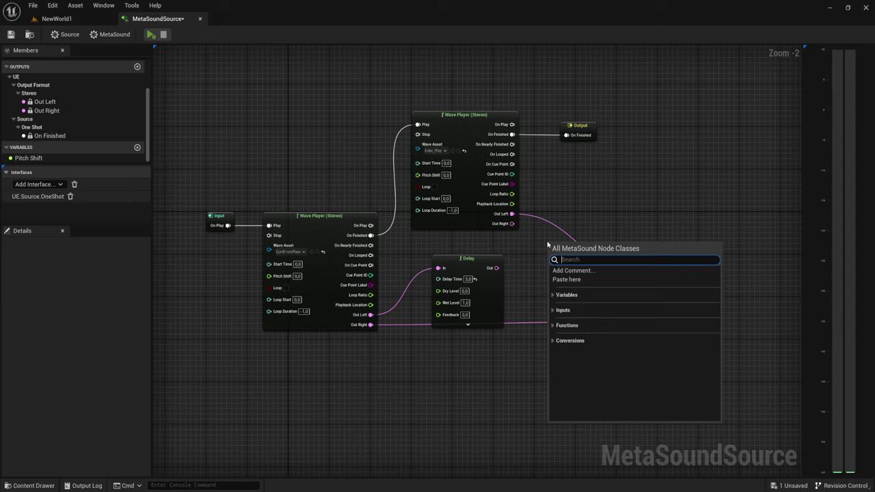
text(mixer)
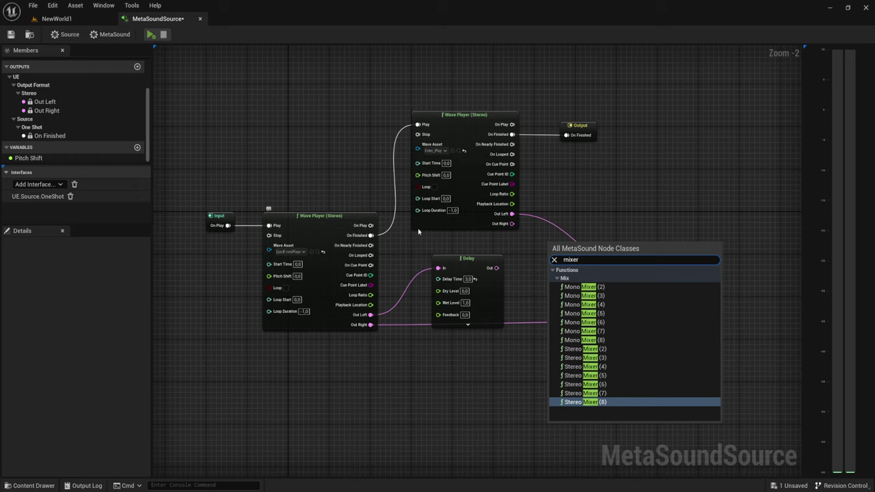
click(583, 357)
mouse_move(580, 255)
mouse_down()
mouse_move(685, 169)
mouse_move(687, 142)
mouse_up()
drag(628, 126, 703, 170)
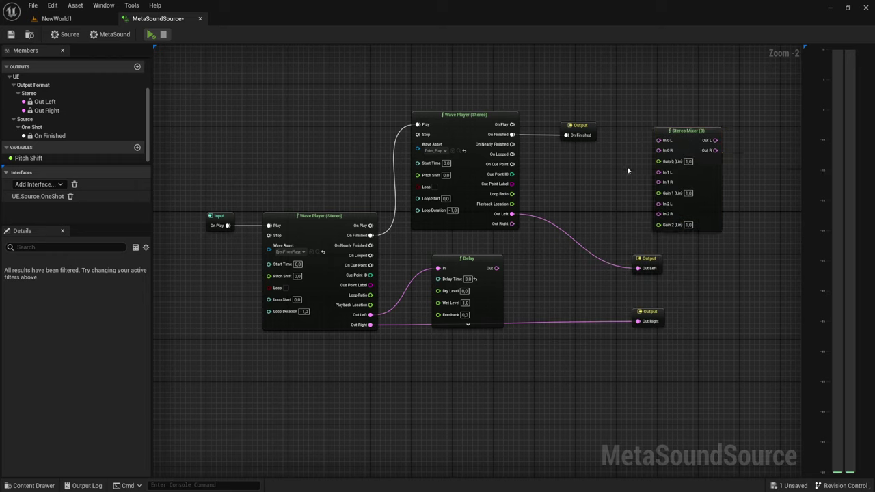
Wire the upper Wave Player into the mixer's In 0 and the Delay's Out into In 2 L
drag(623, 168, 757, 198)
drag(616, 194, 772, 242)
mouse_move(681, 142)
mouse_down()
mouse_move(585, 196)
mouse_move(512, 214)
mouse_move(562, 204)
mouse_up()
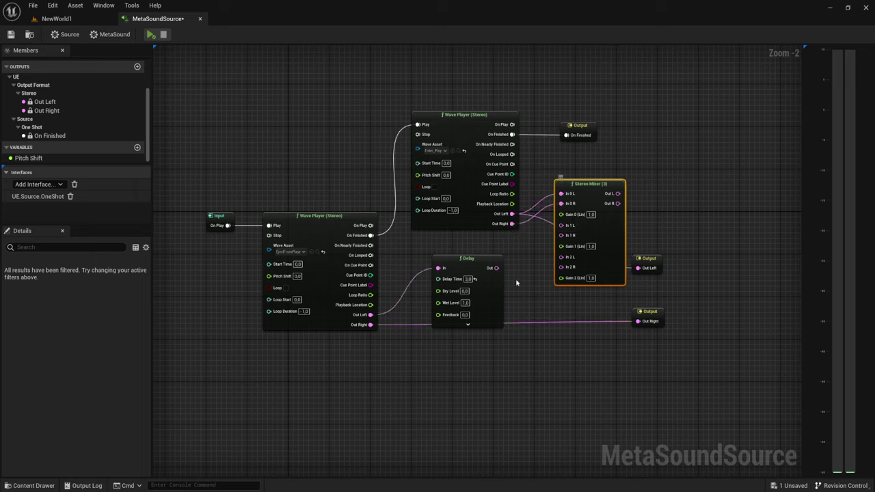
mouse_move(497, 268)
mouse_down()
mouse_move(561, 257)
mouse_move(423, 326)
mouse_move(370, 324)
mouse_up()
Connect the mixer's Out L and Out R to the Out Left and Out Right outputs
right_drag(738, 265, 620, 266)
mouse_move(578, 269)
mouse_down()
mouse_move(606, 189)
mouse_move(553, 203)
mouse_up()
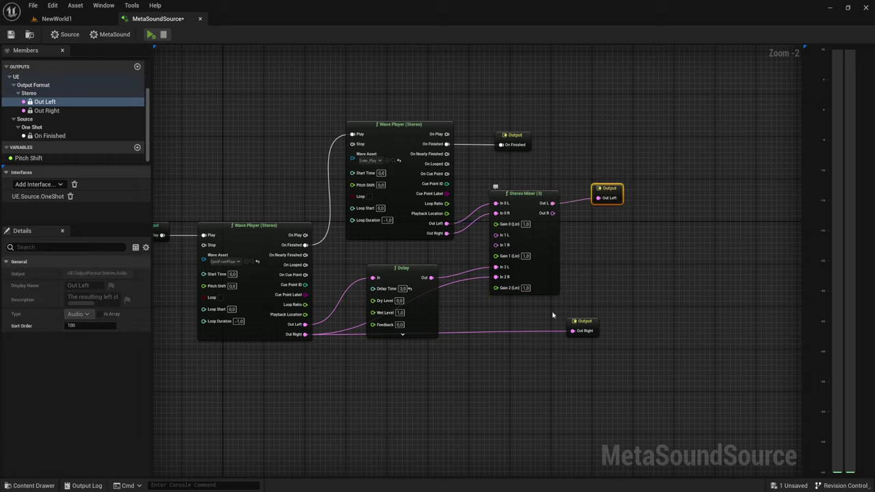
mouse_move(567, 332)
mouse_down()
mouse_move(552, 213)
mouse_move(616, 269)
mouse_move(606, 215)
mouse_up()
right_drag(540, 243, 650, 237)
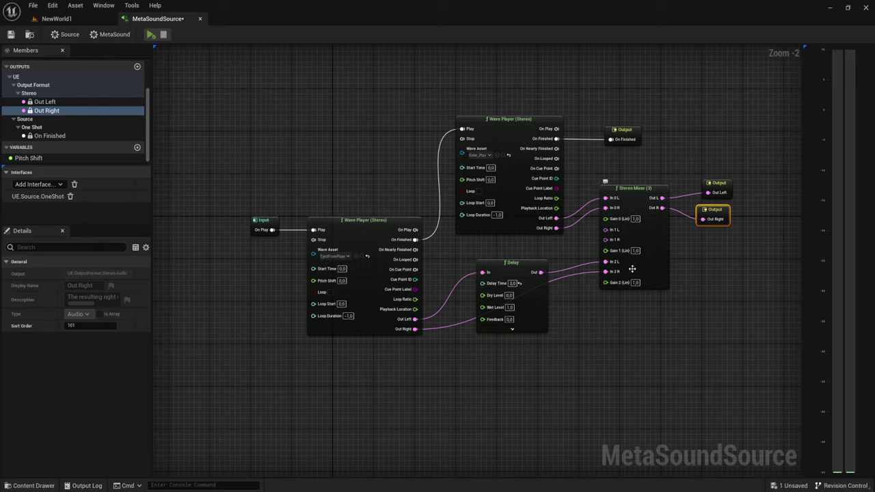
click(635, 219)
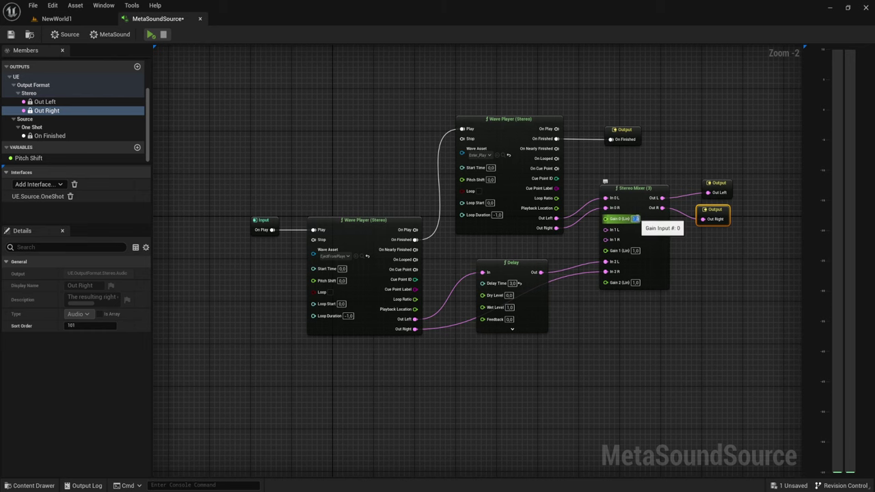
right_drag(553, 275, 574, 289)
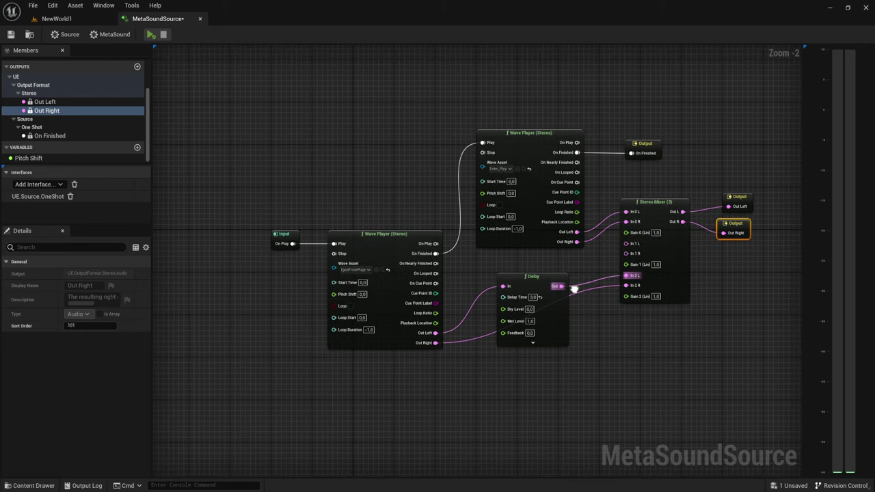
drag(482, 108, 554, 195)
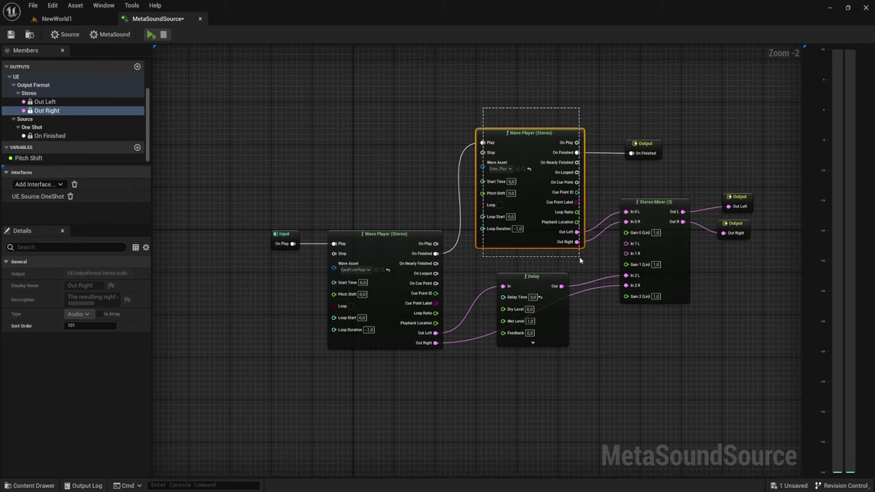
drag(355, 165, 388, 405)
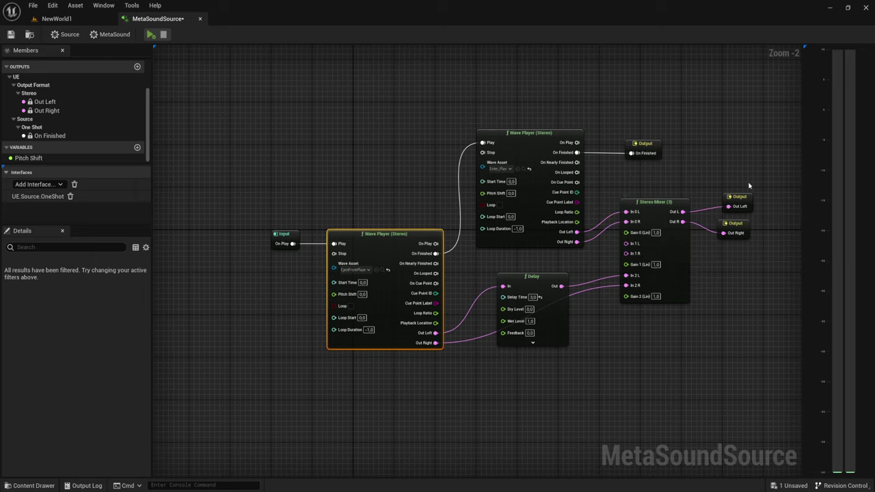
Preview the mixed MetaSound by playing it from the toolbar
click(735, 205)
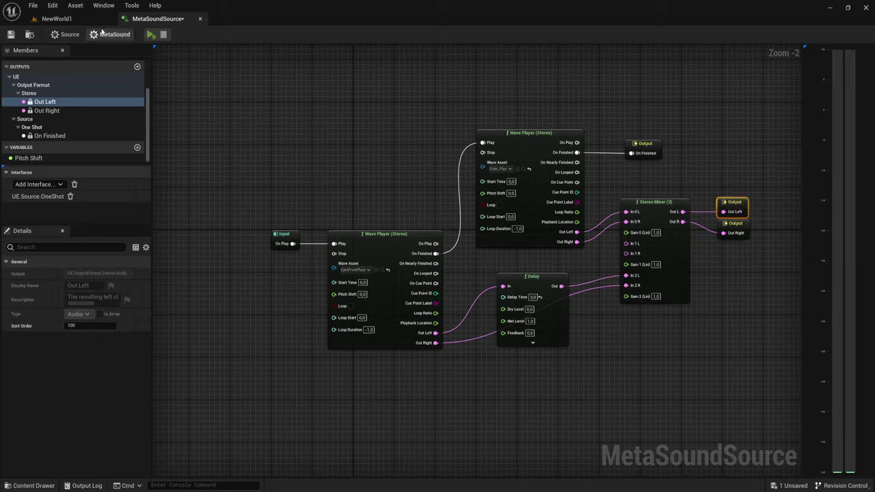
click(150, 34)
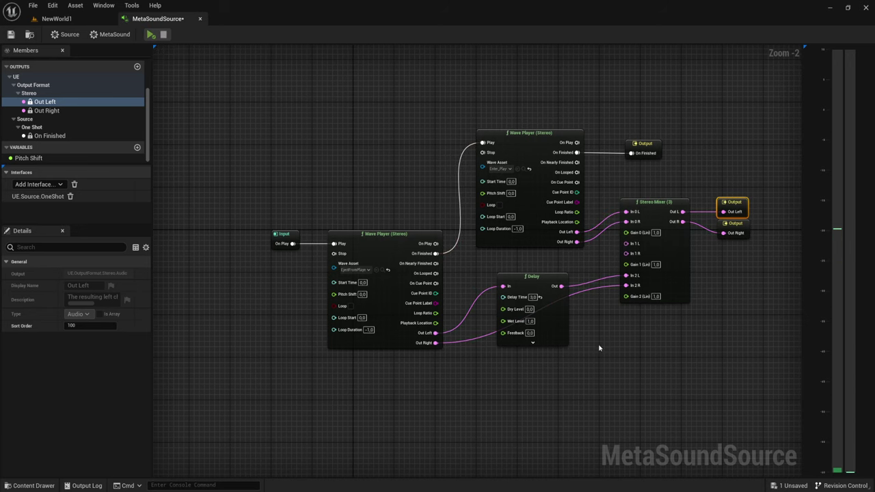
right_drag(600, 347, 544, 312)
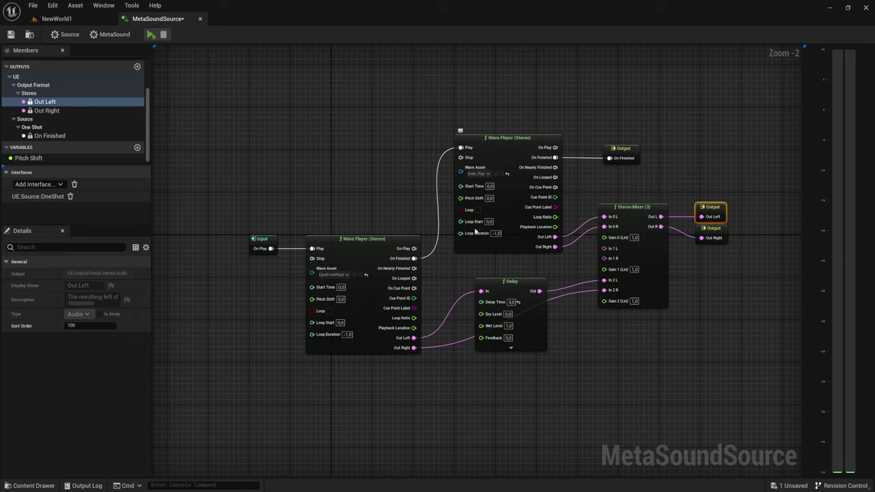
Nudge the Delay node into a tidier spot among the Wave Players, then select On Finished
mouse_move(518, 284)
mouse_down()
mouse_move(513, 362)
mouse_move(518, 286)
mouse_up()
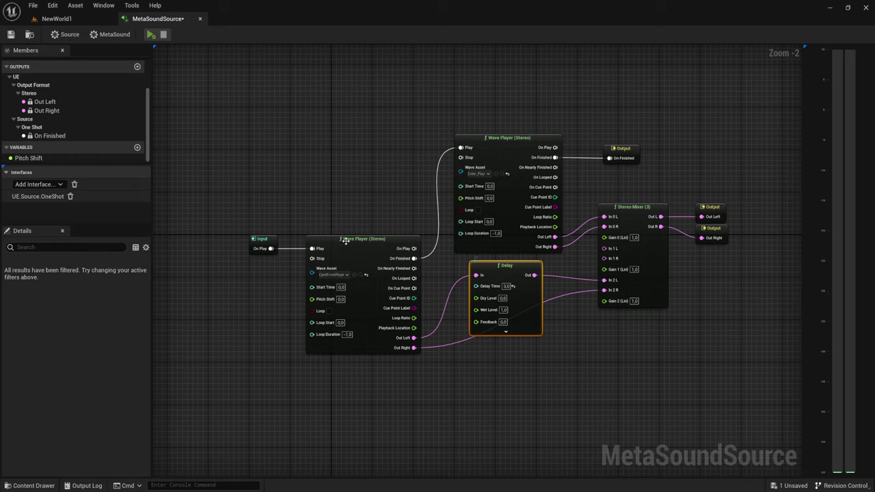
drag(306, 271, 396, 401)
drag(464, 82, 565, 254)
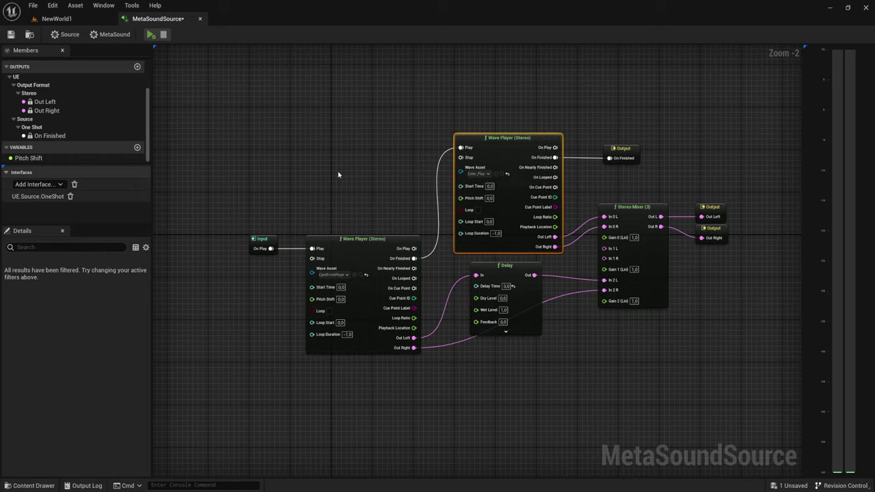
drag(328, 181, 396, 391)
mouse_move(446, 262)
mouse_down()
mouse_move(558, 290)
mouse_move(518, 303)
mouse_up()
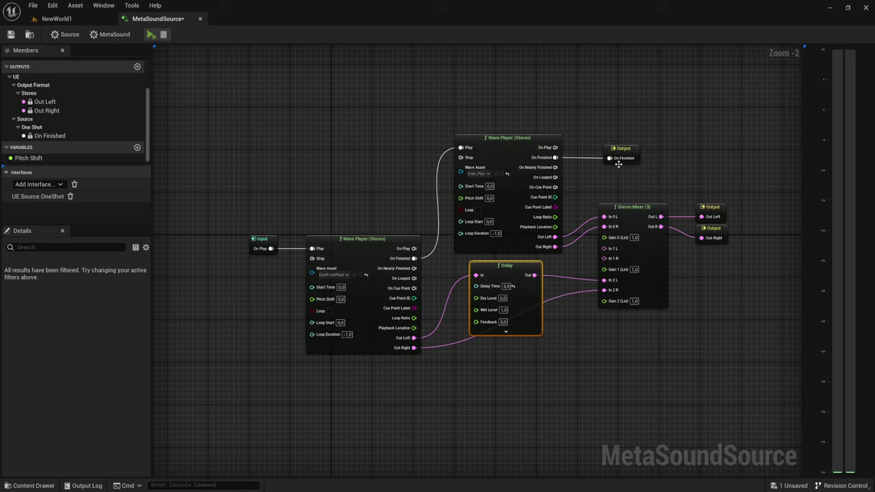
click(616, 149)
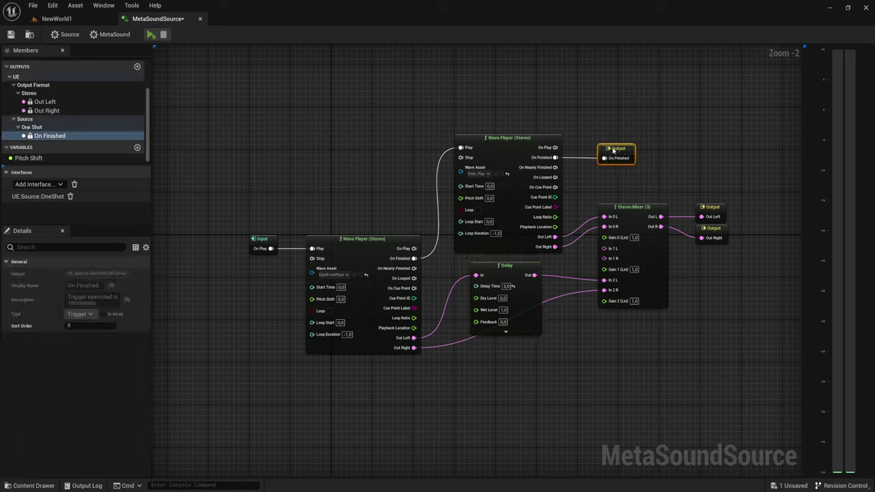